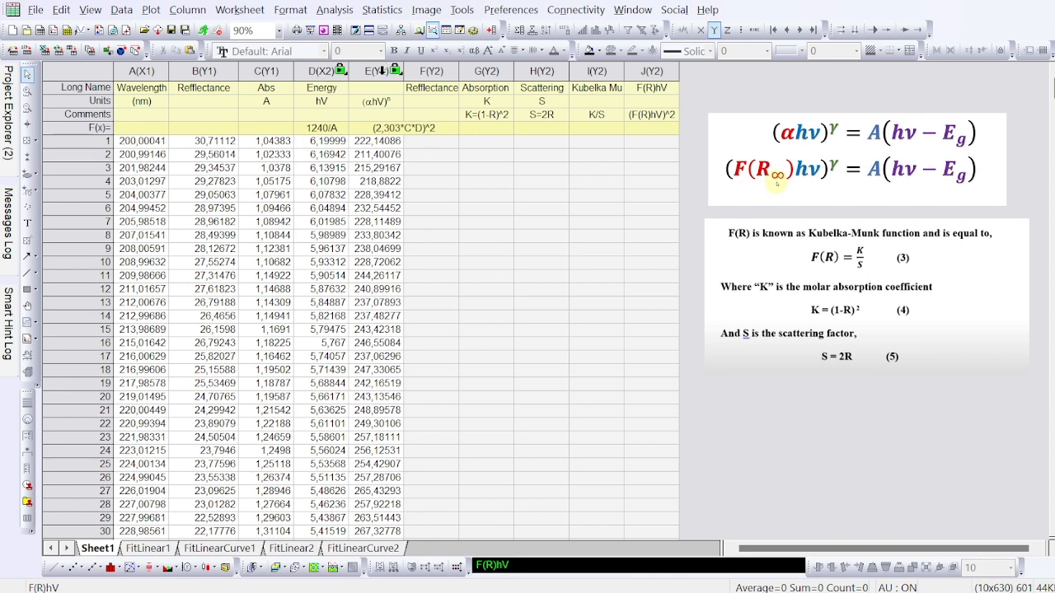
{"action": "left_click", "coordinate": [379, 71]}
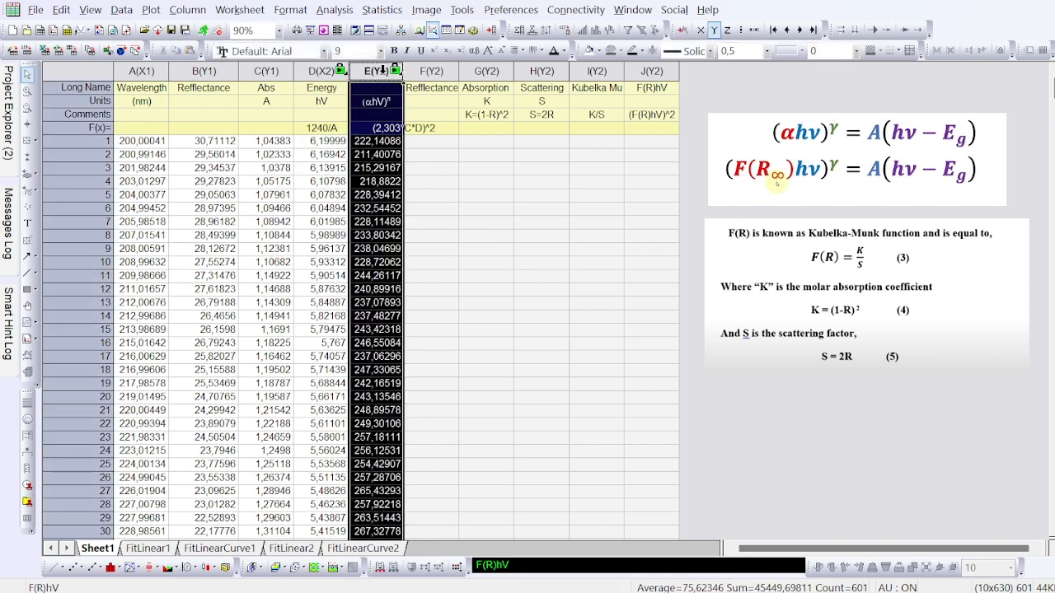
{"action": "left_click", "coordinate": [430, 71]}
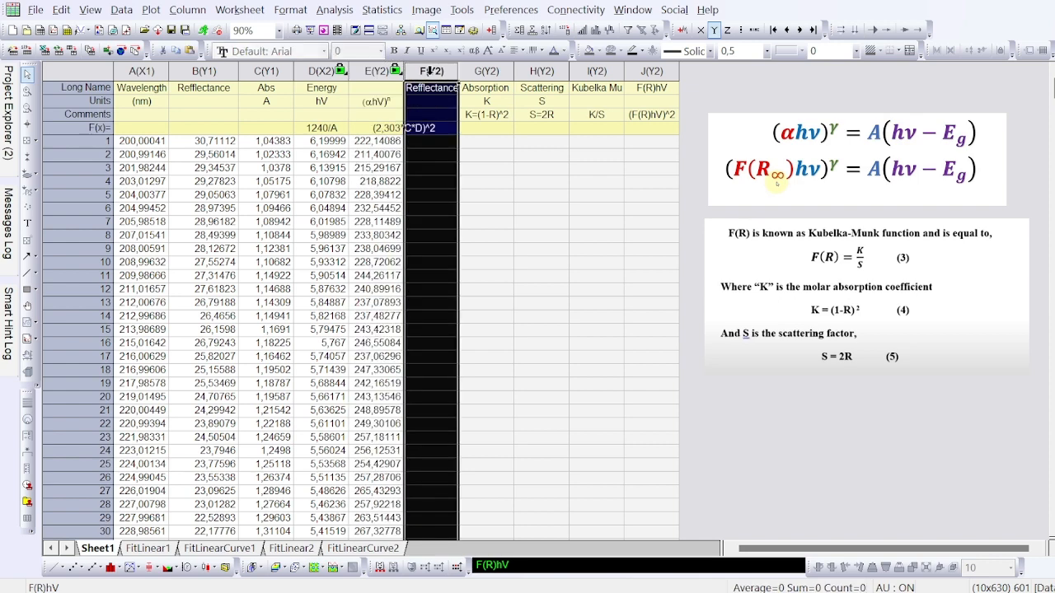
{"action": "left_click", "coordinate": [377, 71]}
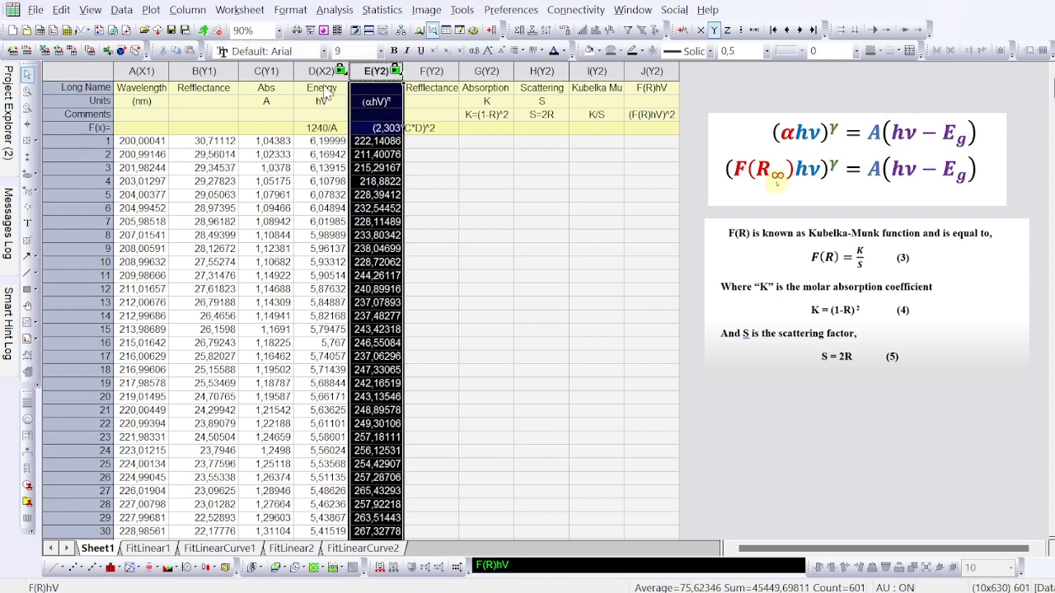
Enter R as the units label of the second reflectance column, F.
{"action": "left_click", "coordinate": [450, 129]}
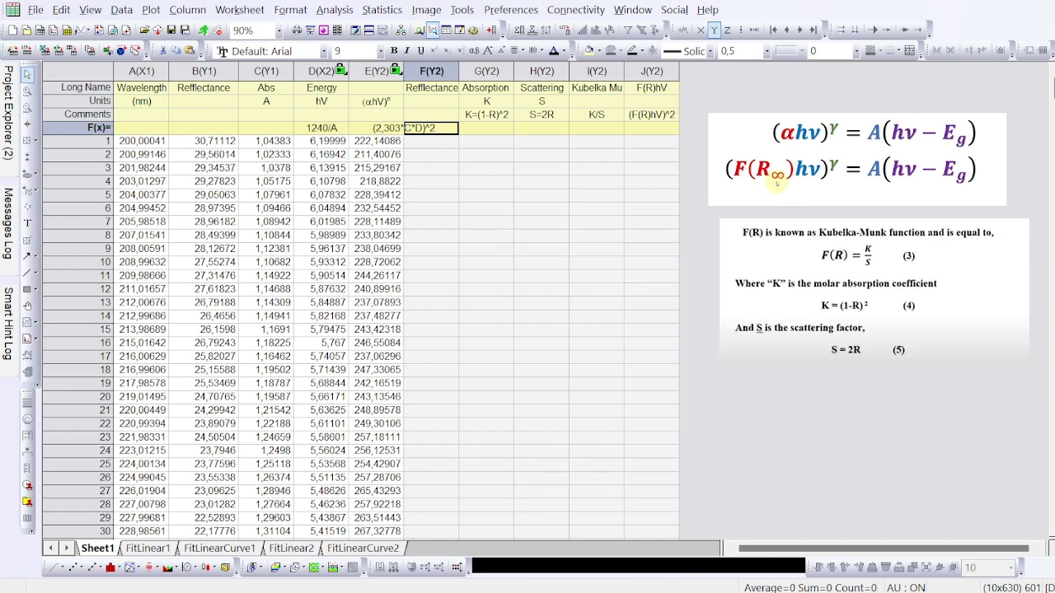
{"action": "left_click", "coordinate": [437, 87]}
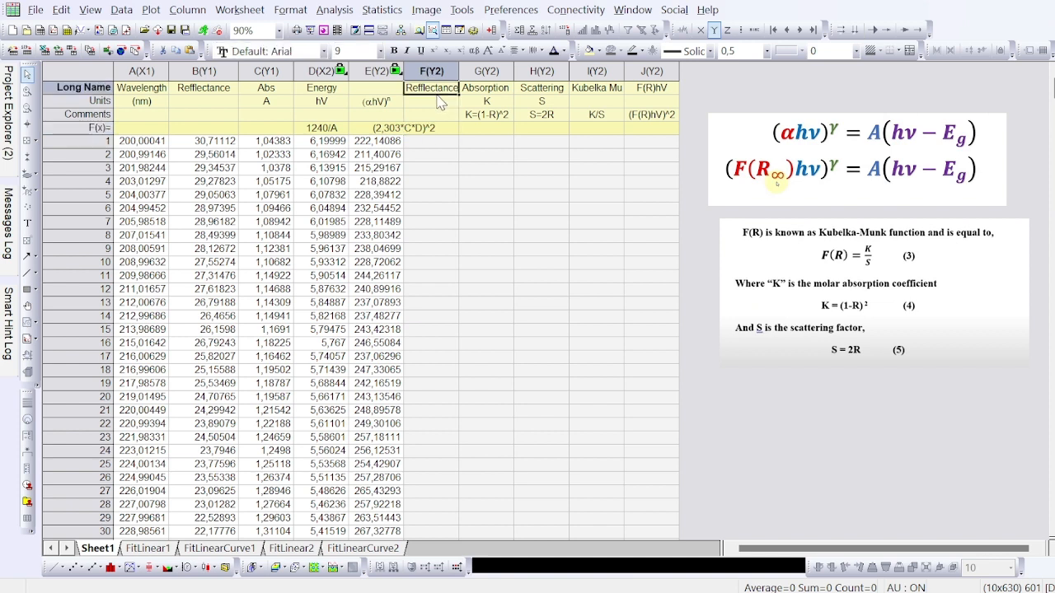
{"action": "left_click", "coordinate": [439, 103]}
{"action": "type", "text": "R"}
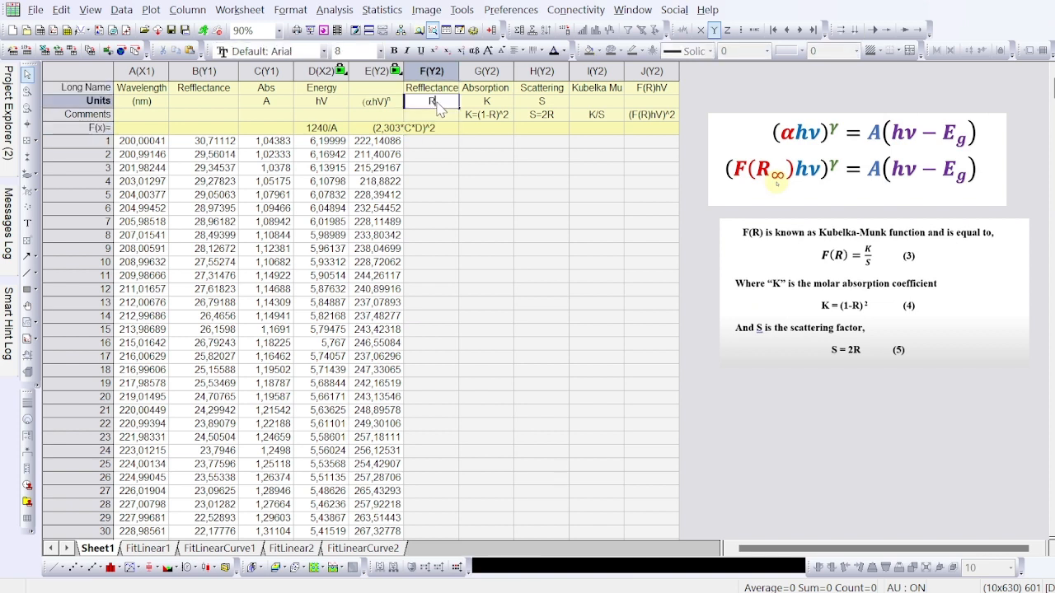
Set the column formula of reflectance column F to B/100 to convert the percent reflectance values.
{"action": "left_click", "coordinate": [204, 71]}
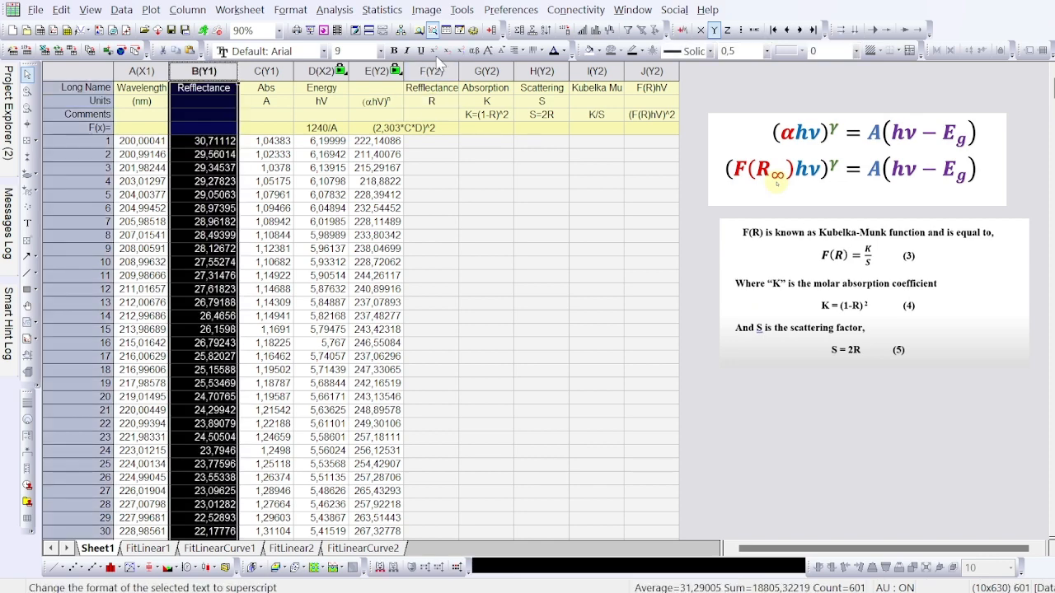
{"action": "left_click", "coordinate": [442, 70]}
{"action": "left_click", "coordinate": [231, 72]}
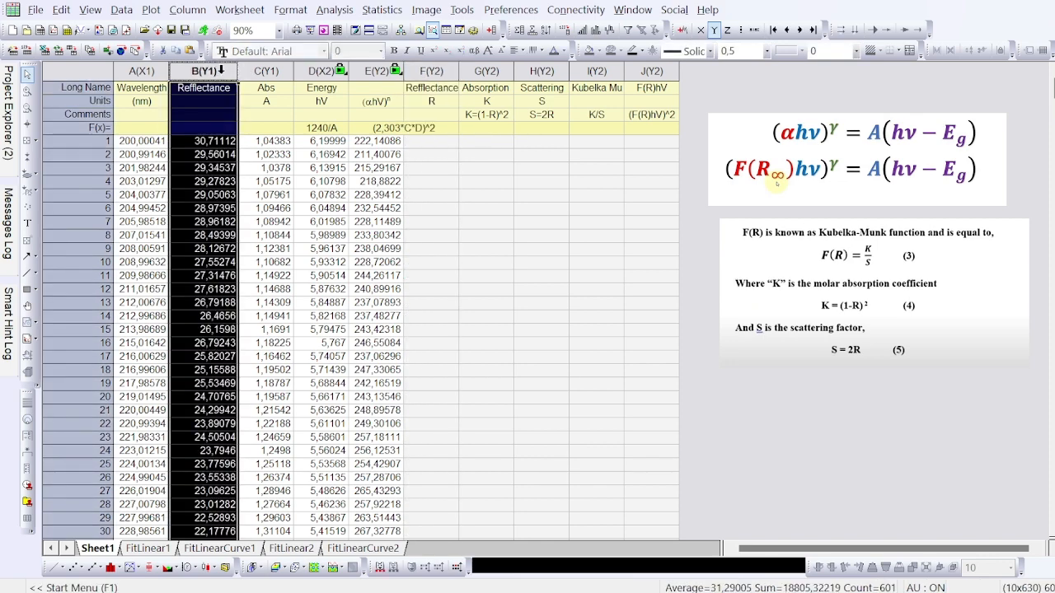
{"action": "left_click", "coordinate": [440, 129]}
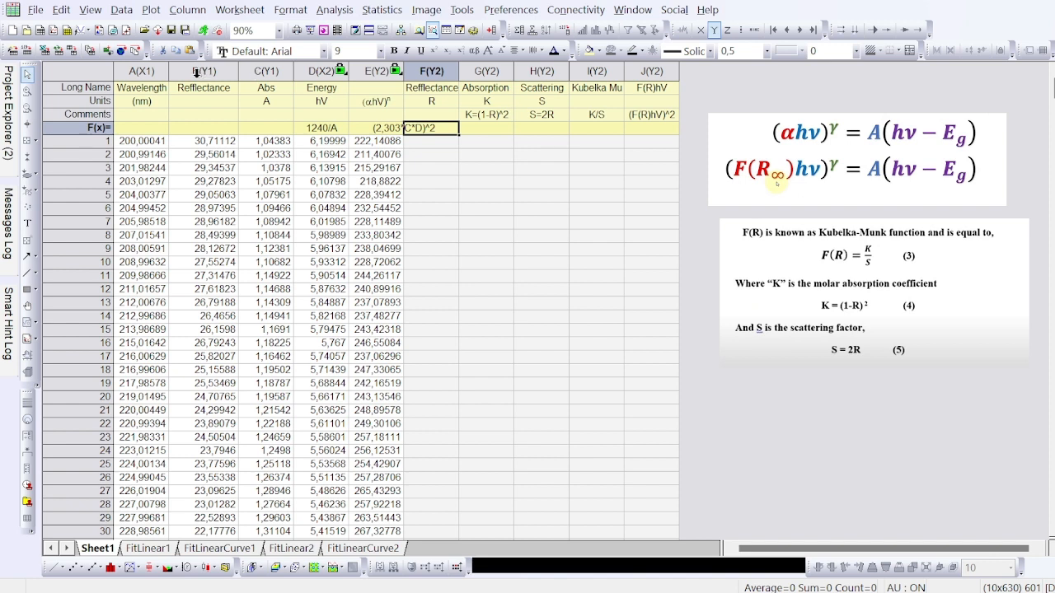
{"action": "type", "text": "B"}
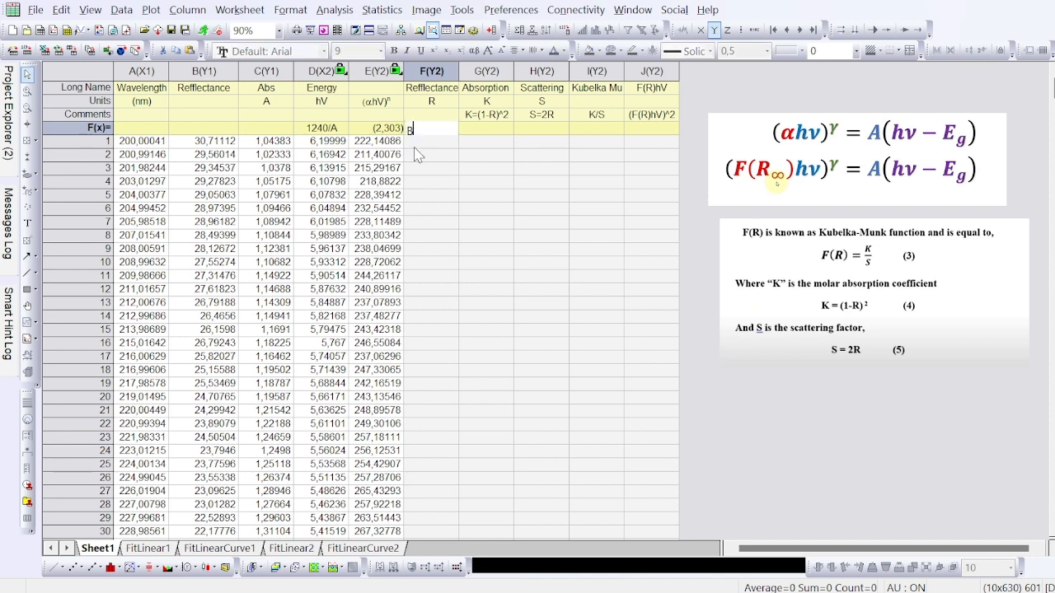
{"action": "type", "text": "/100"}
{"action": "key", "text": "Return"}
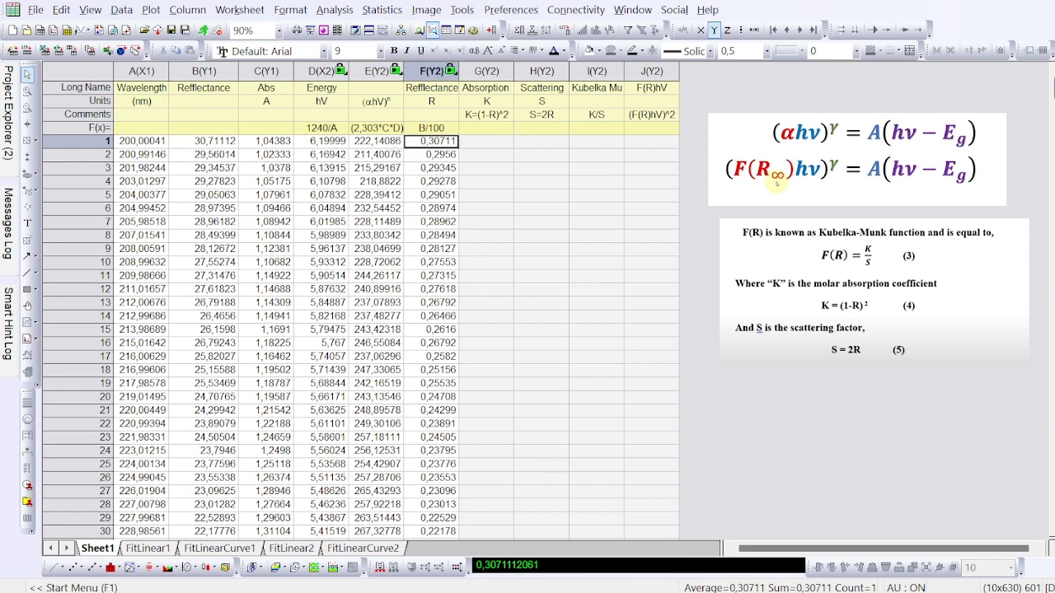
Set the column formula of absorption column G to (1-F)^2.
{"action": "left_click", "coordinate": [482, 130]}
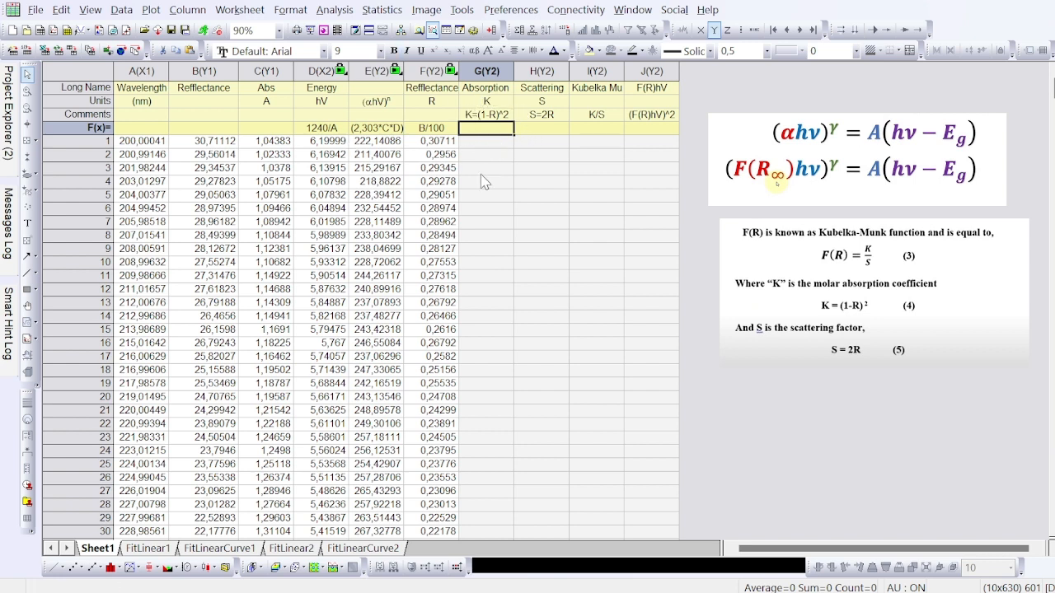
{"action": "type", "text": "(1"}
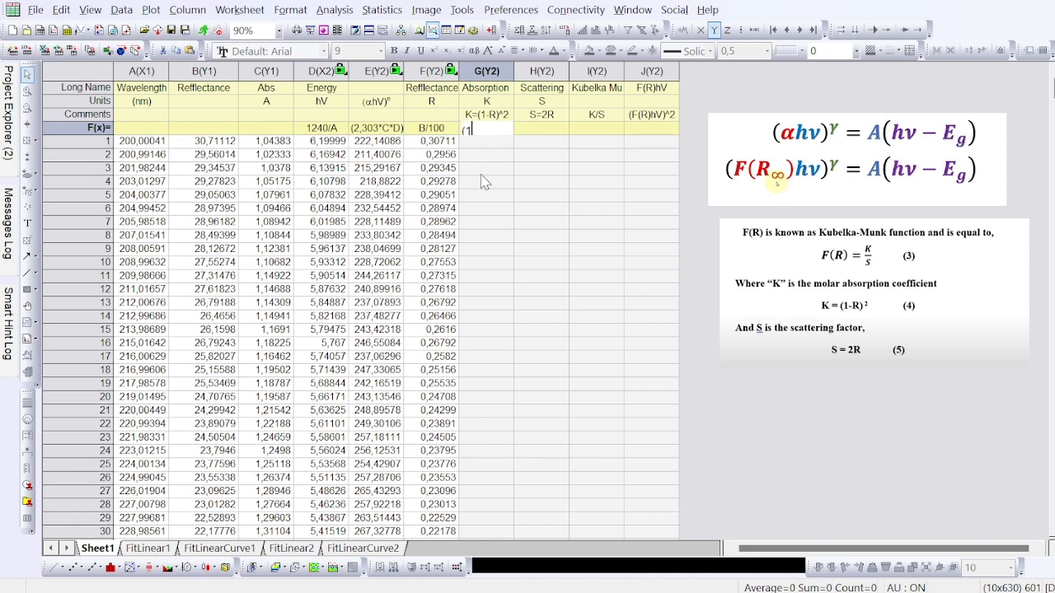
{"action": "type", "text": "-"}
{"action": "type", "text": "F)^2"}
{"action": "key", "text": "Return"}
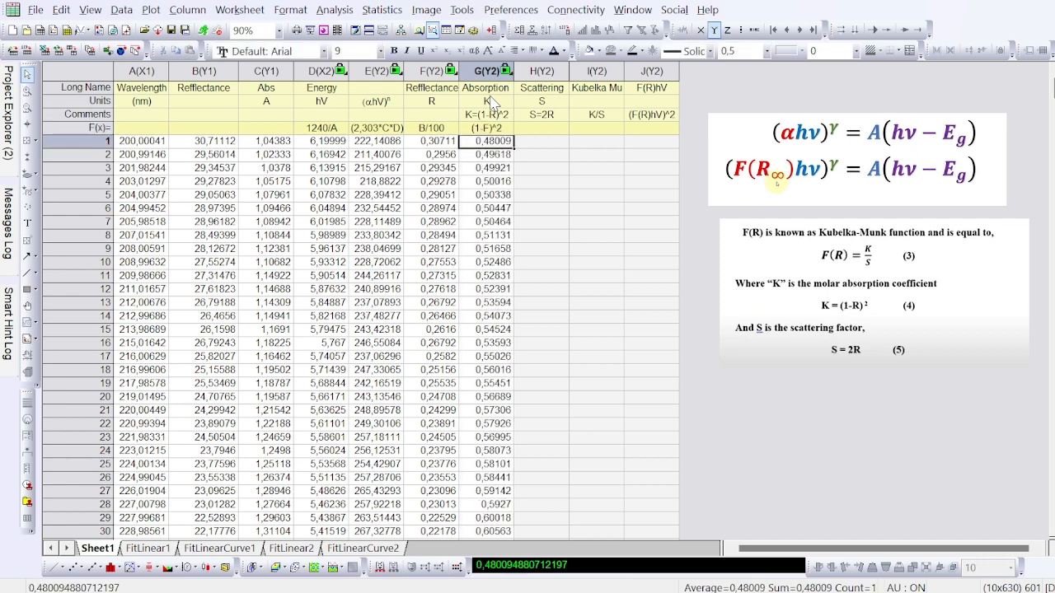
Set the column formula of scattering column H to 2*E.
{"action": "left_click", "coordinate": [531, 157]}
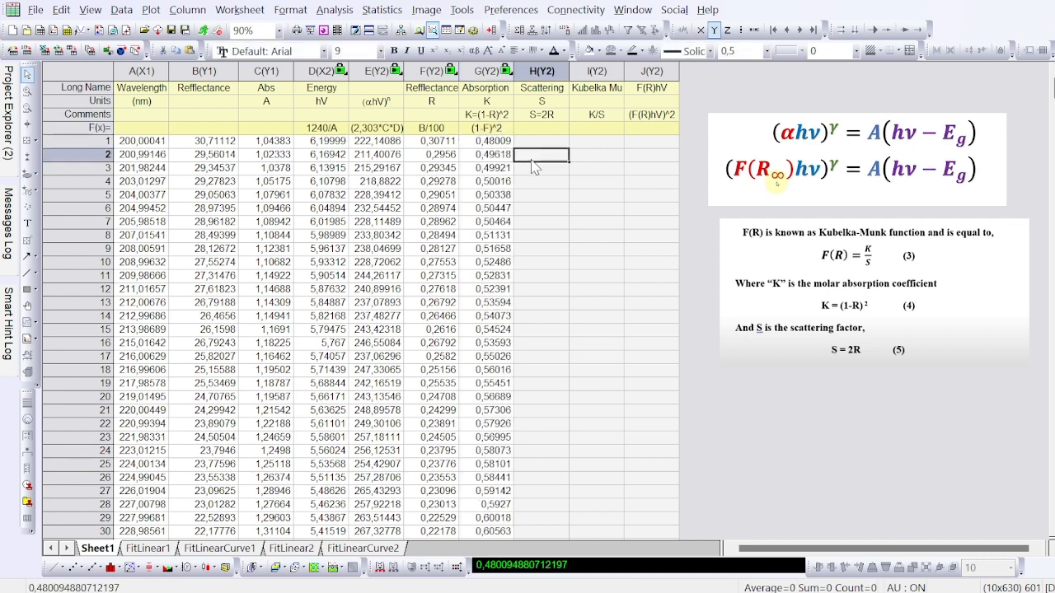
{"action": "left_click", "coordinate": [545, 115]}
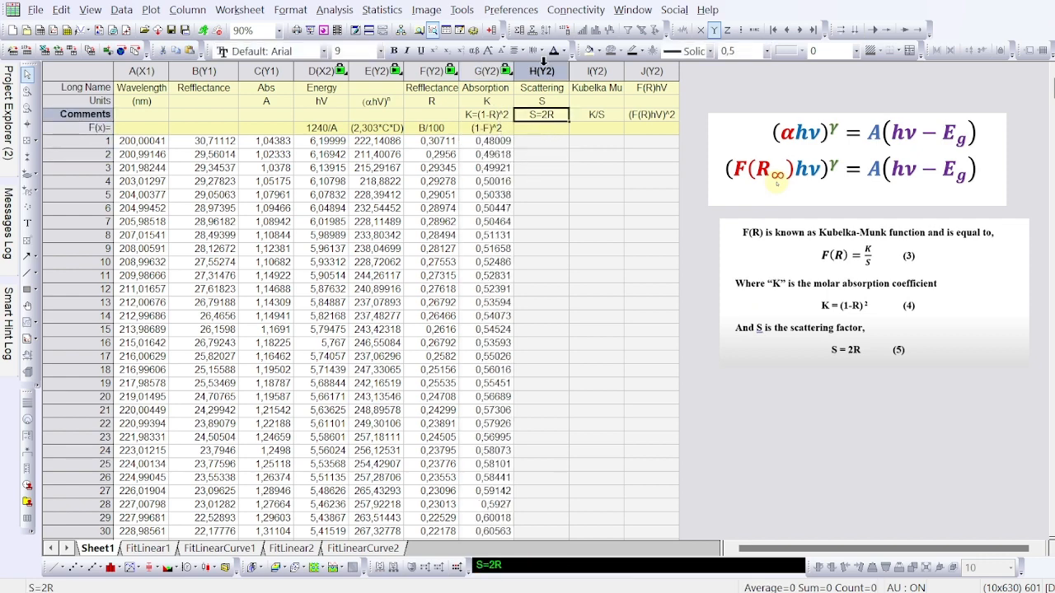
{"action": "left_click", "coordinate": [531, 134]}
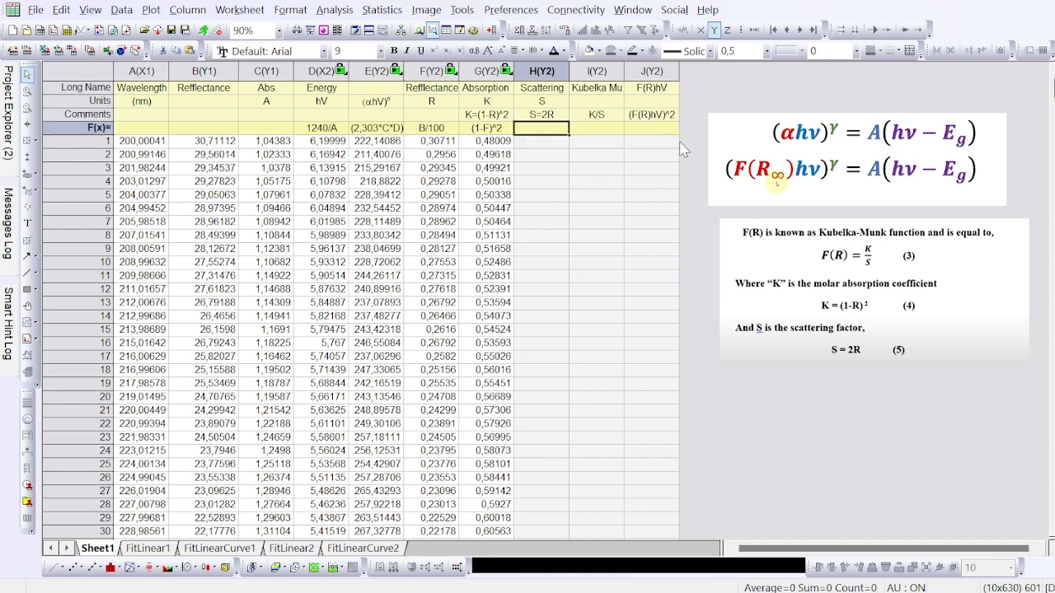
{"action": "type", "text": "2*"}
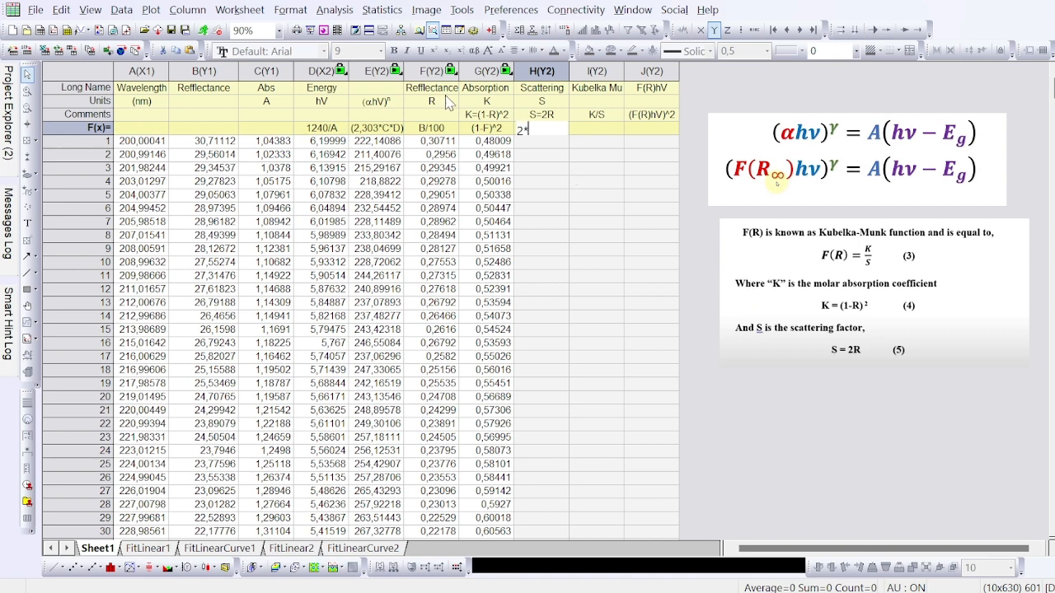
{"action": "type", "text": "B"}
{"action": "key", "text": "Return"}
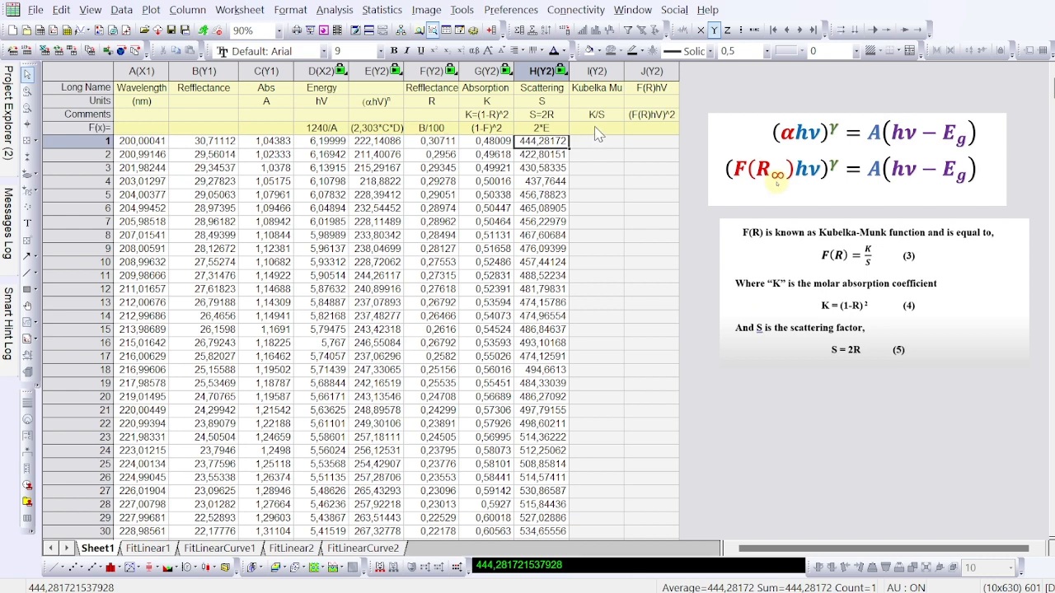
Set the column formula of the Kubelka-Munk column I to G/H.
{"action": "left_click", "coordinate": [594, 127]}
{"action": "left_click", "coordinate": [597, 72]}
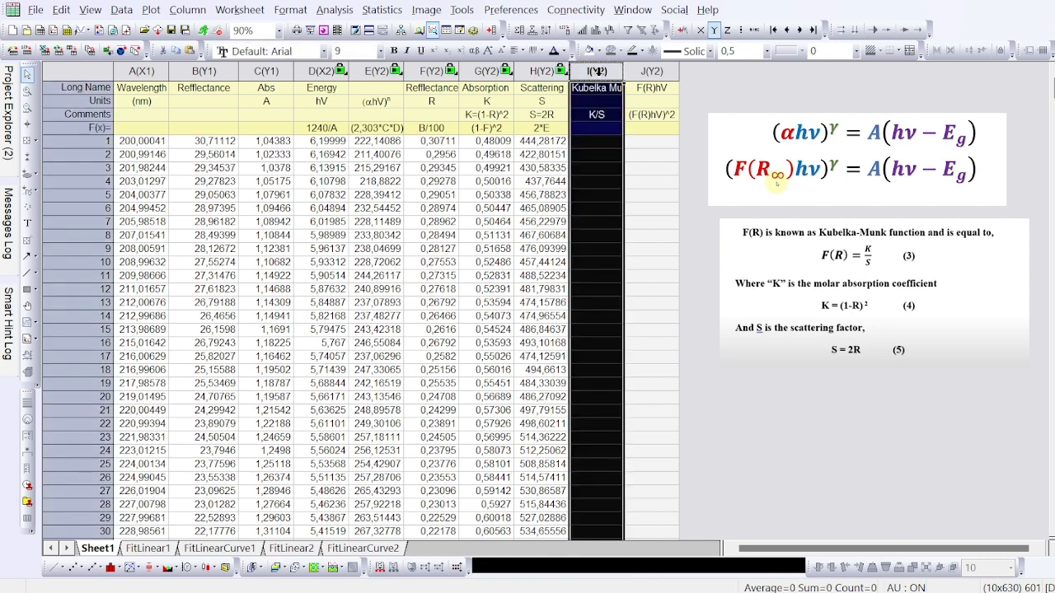
{"action": "left_click", "coordinate": [600, 121]}
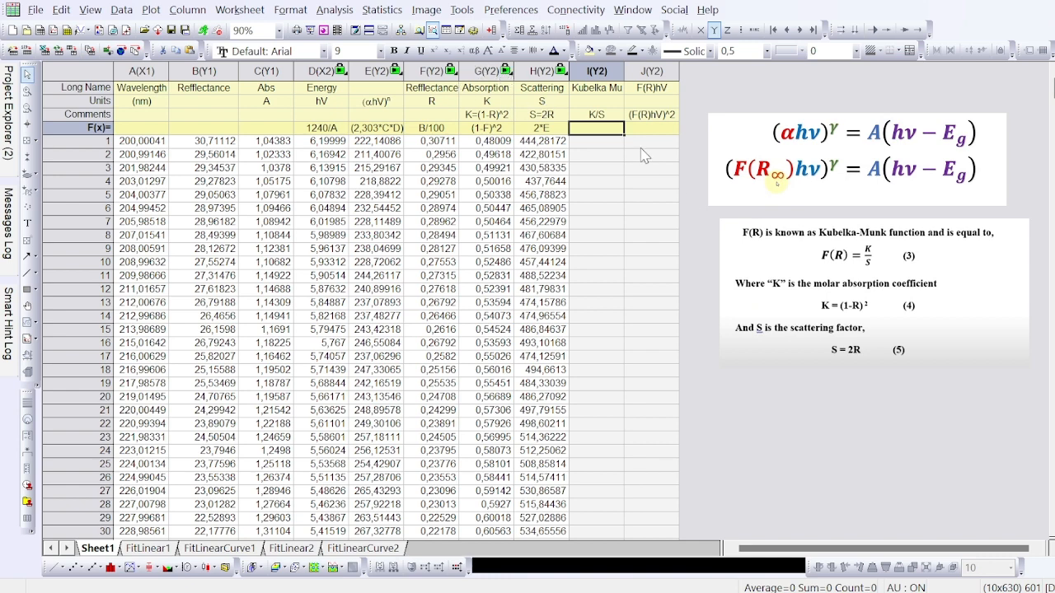
{"action": "type", "text": "G/"}
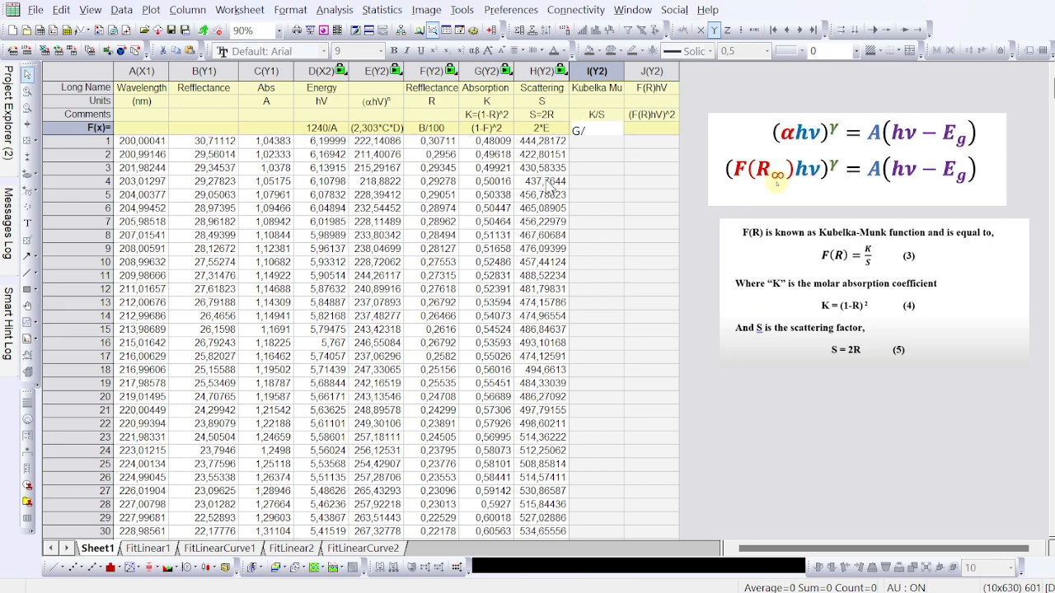
{"action": "type", "text": "H"}
{"action": "key", "text": "Return"}
Widen the F(R)hV column J slightly.
{"action": "left_click", "coordinate": [634, 181]}
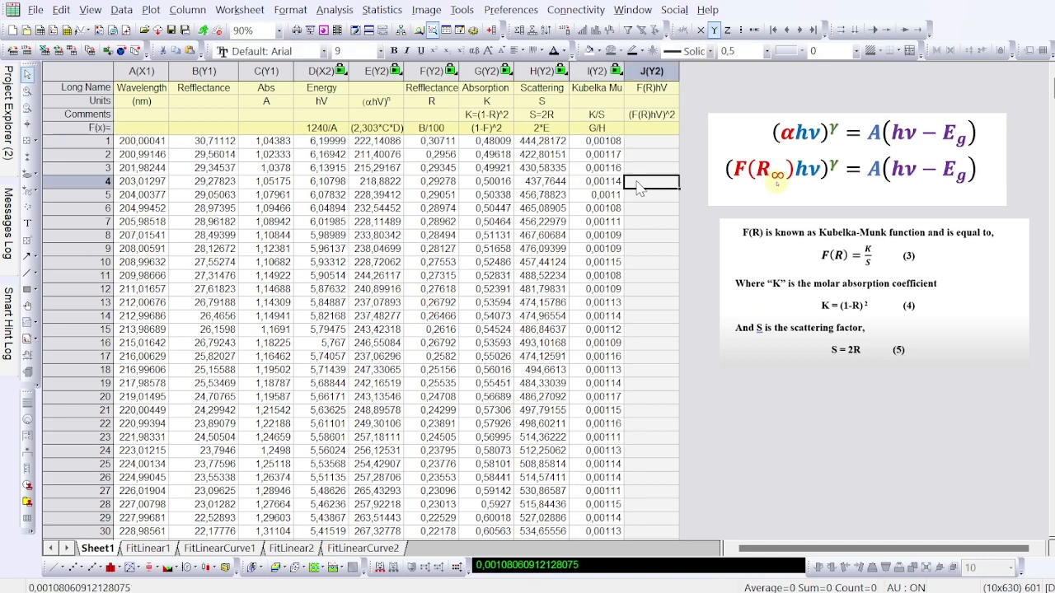
{"action": "left_click", "coordinate": [647, 129]}
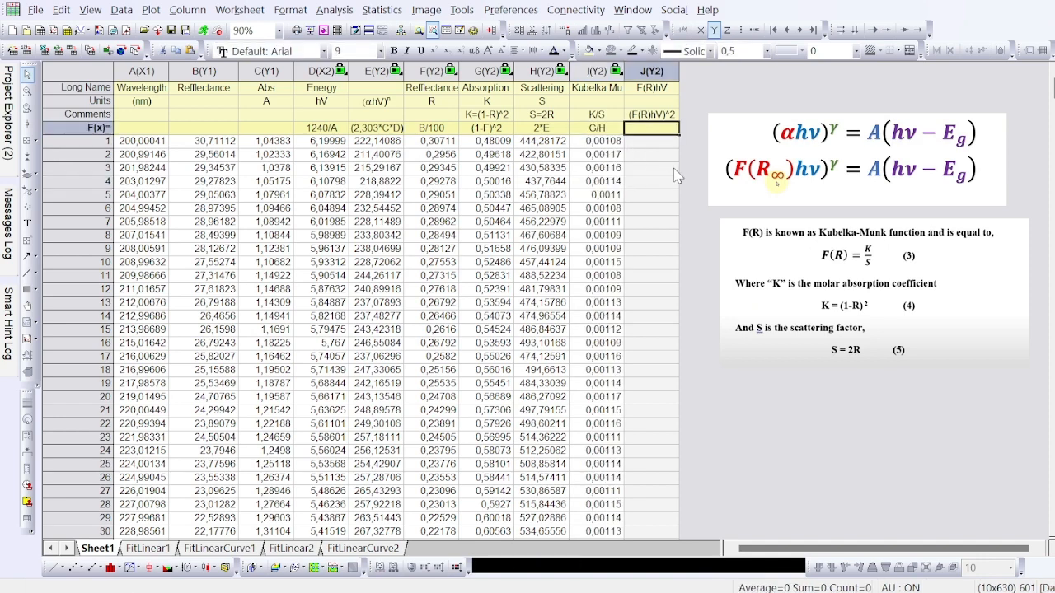
{"action": "mouse_move", "coordinate": [679, 71]}
{"action": "left_mouse_down"}
{"action": "mouse_move", "coordinate": [725, 73]}
{"action": "mouse_move", "coordinate": [682, 72]}
{"action": "left_mouse_up"}
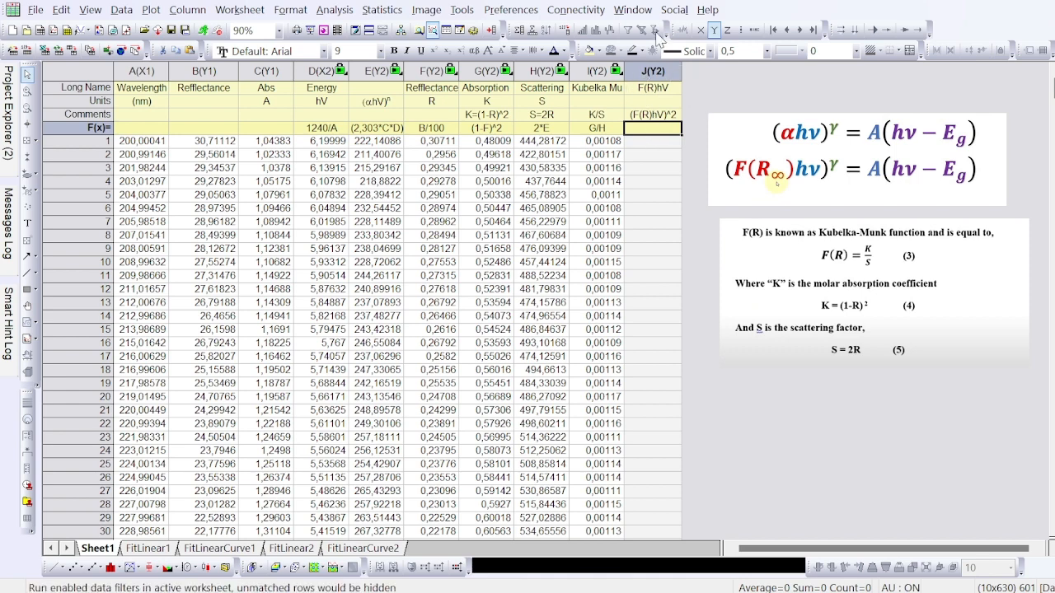
{"action": "left_click", "coordinate": [664, 143]}
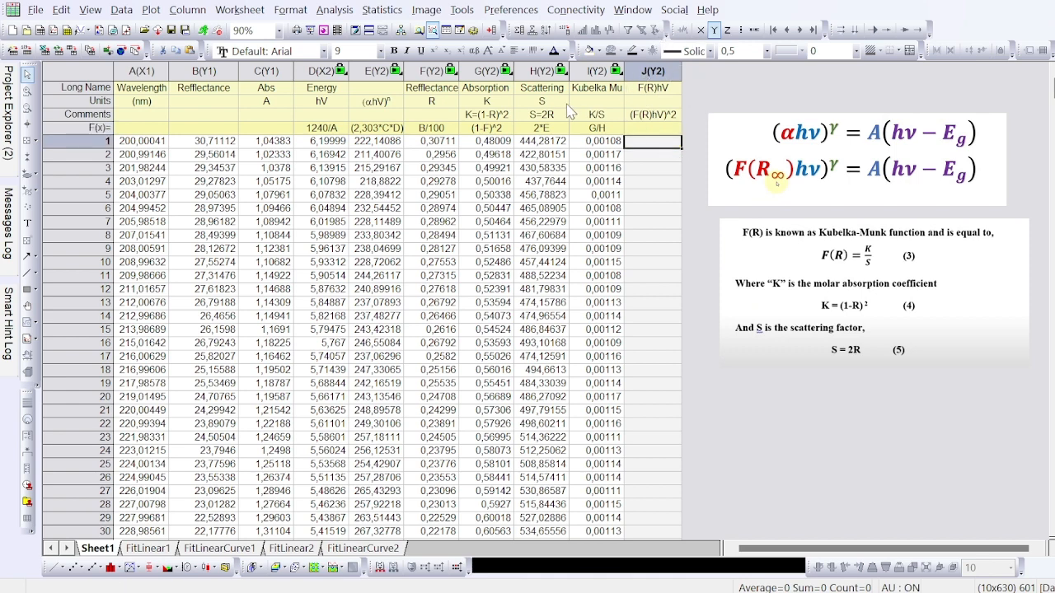
{"action": "left_click", "coordinate": [651, 71]}
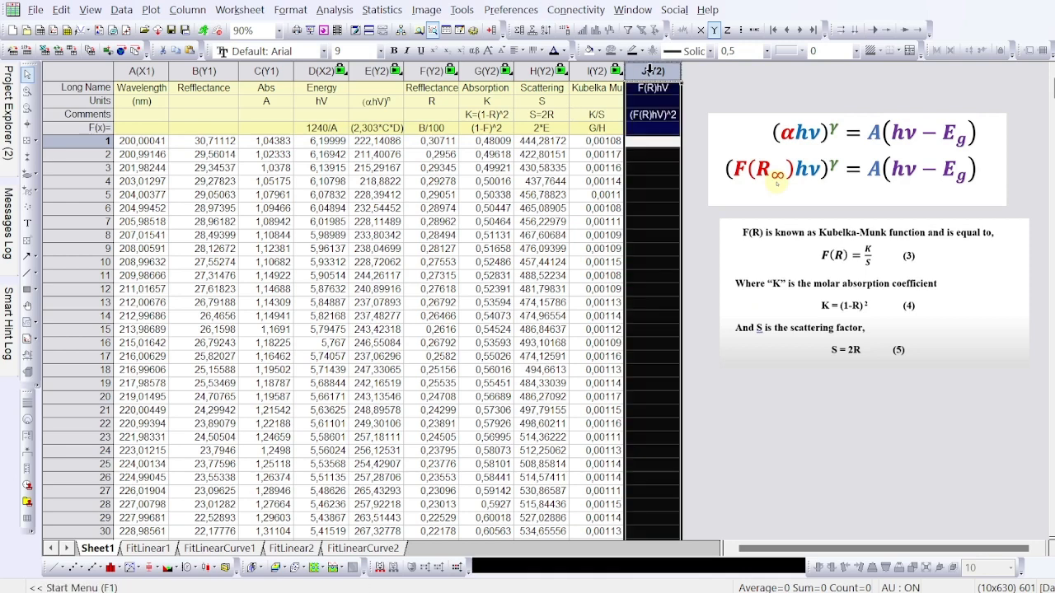
{"action": "left_click", "coordinate": [597, 71]}
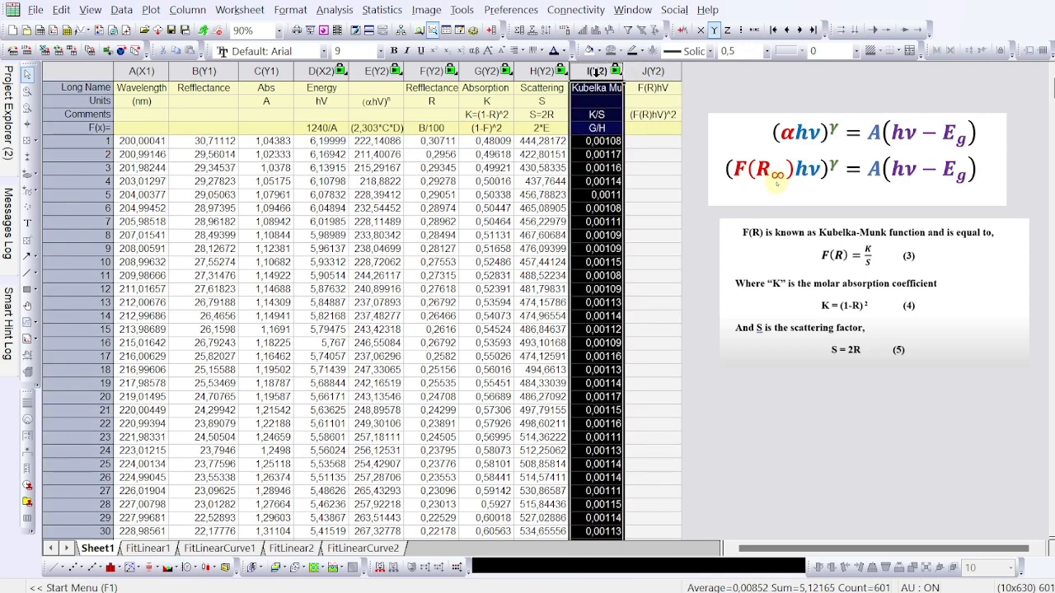
{"action": "left_click", "coordinate": [653, 71]}
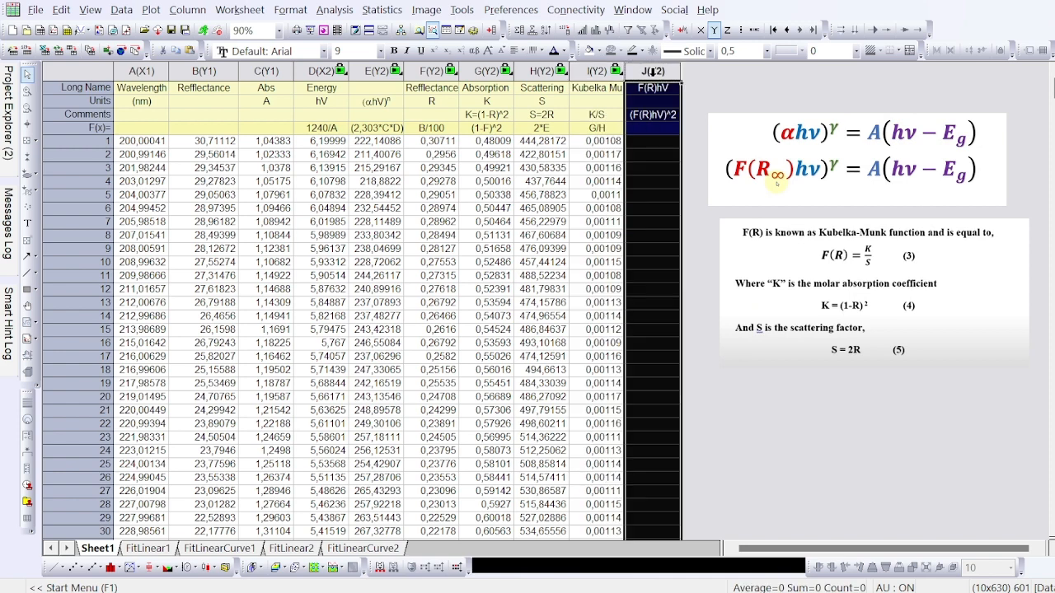
{"action": "left_click", "coordinate": [662, 141]}
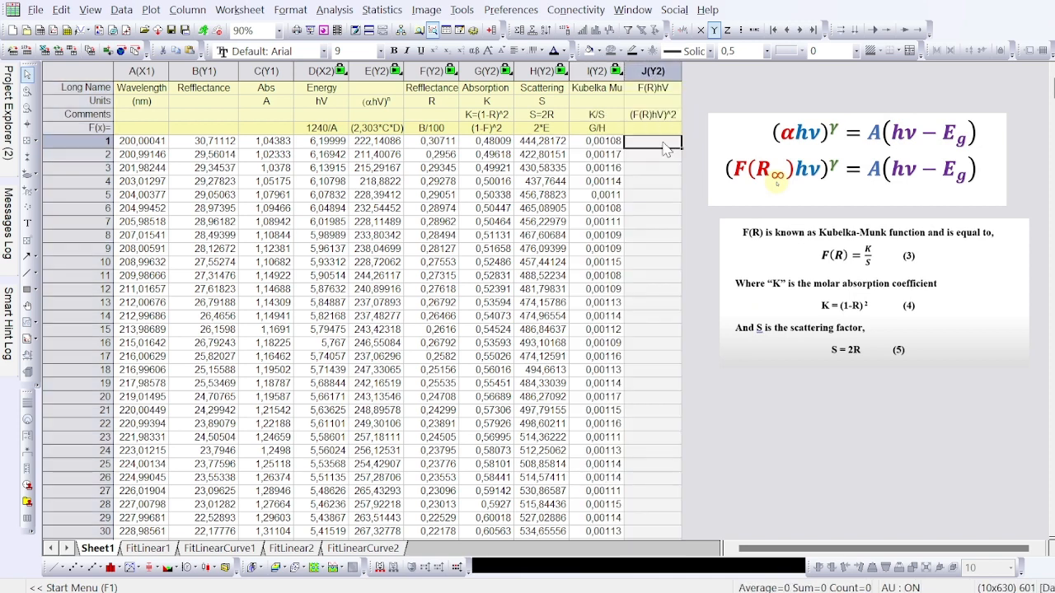
{"action": "left_click", "coordinate": [651, 69]}
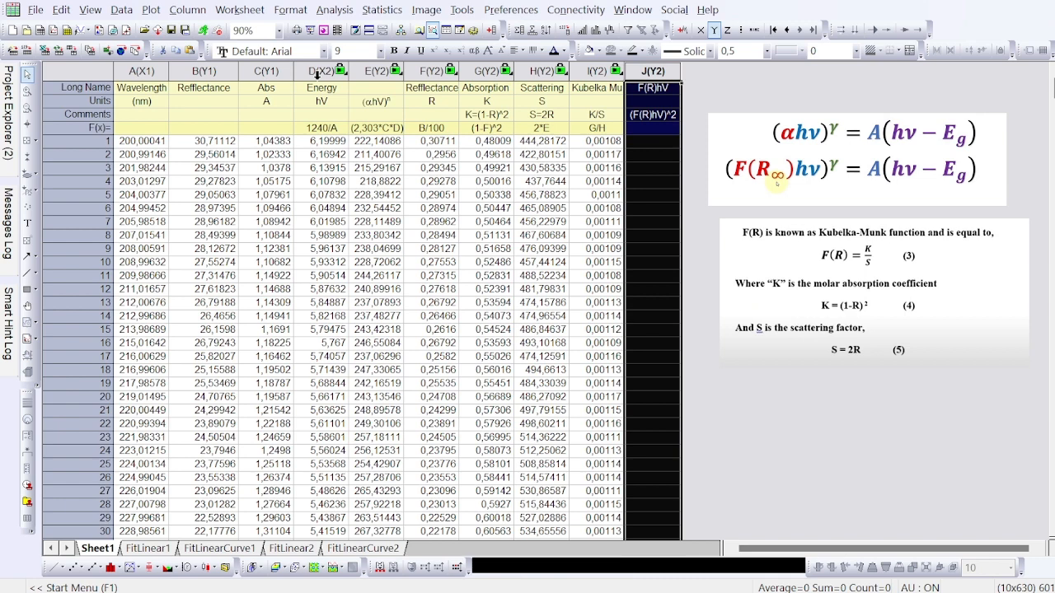
Re-enter the column formula of energy column D as 1240/A.
{"action": "left_click", "coordinate": [323, 130]}
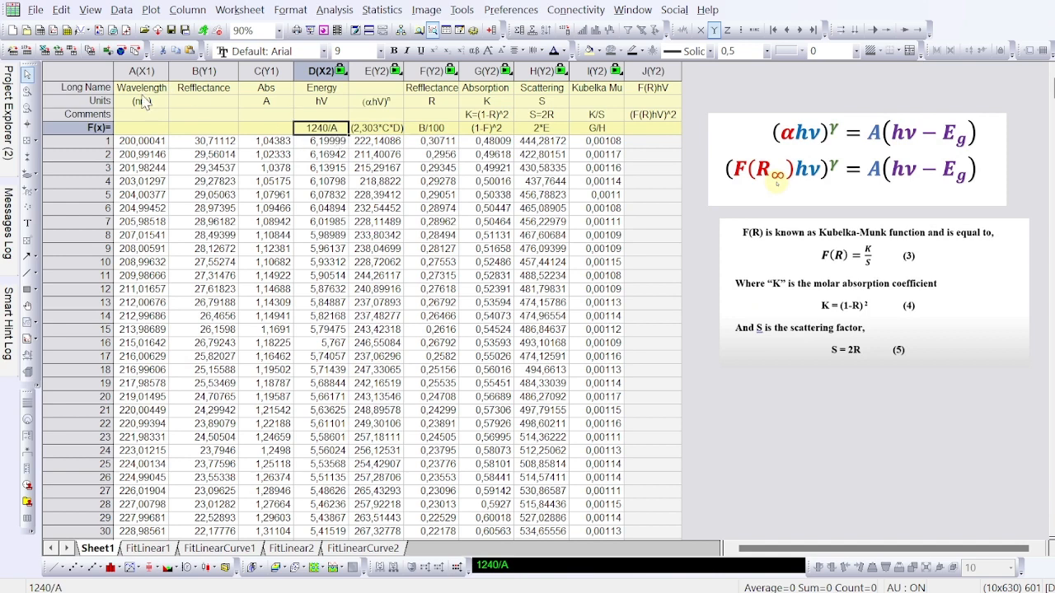
{"action": "double_click", "coordinate": [311, 129]}
{"action": "key", "text": "BackSpace"}
{"action": "key", "text": "BackSpace"}
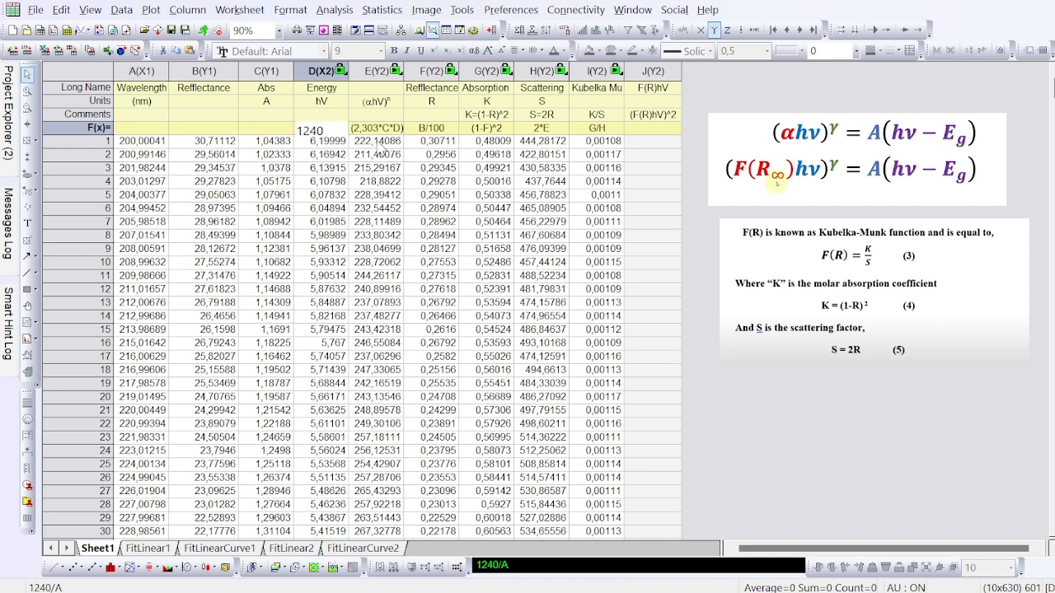
{"action": "type", "text": "/A"}
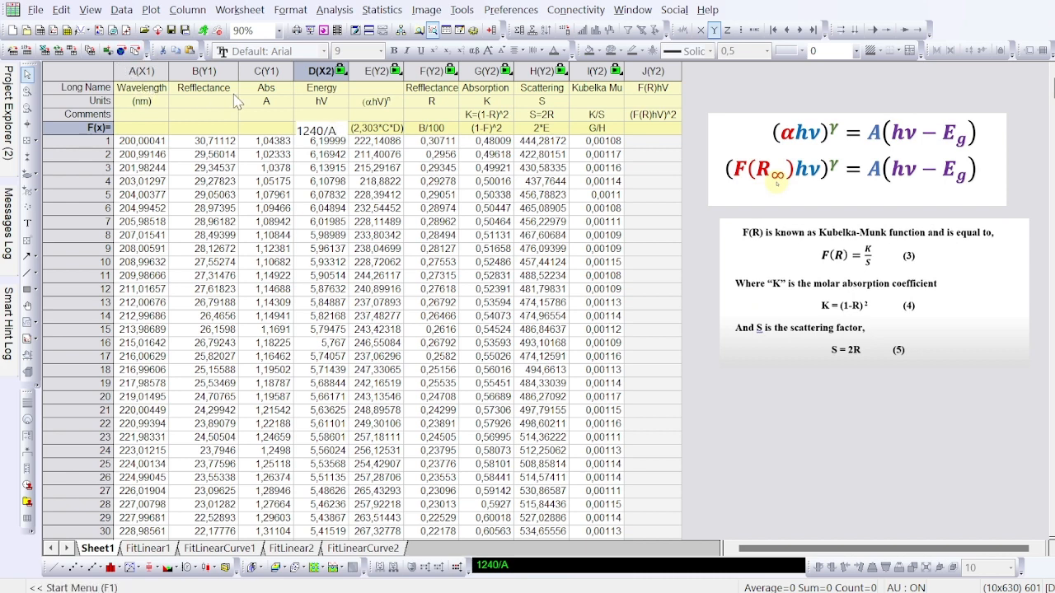
{"action": "key", "text": "Return"}
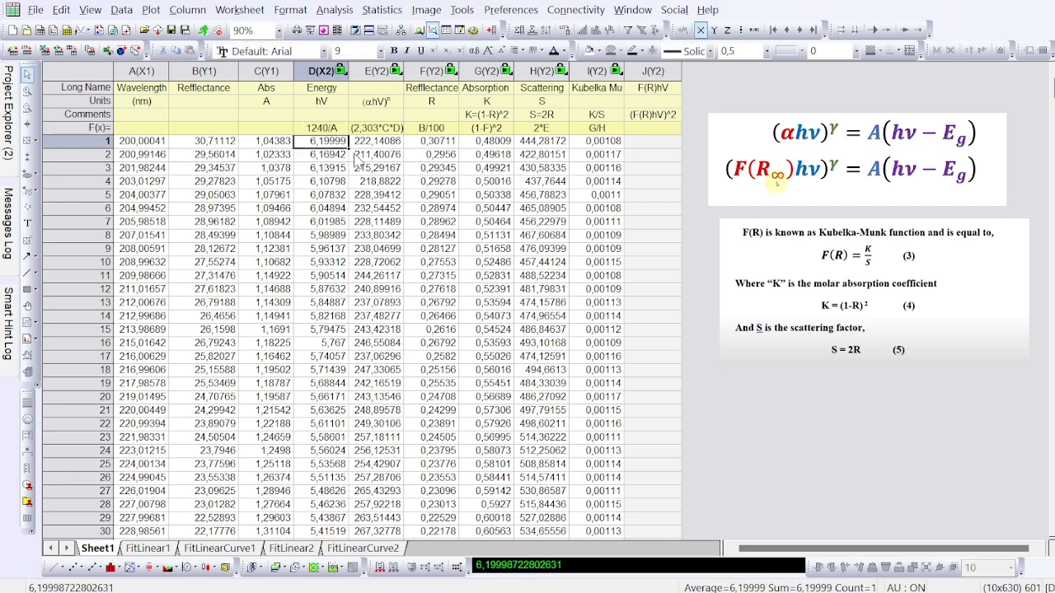
{"action": "left_click", "coordinate": [657, 142]}
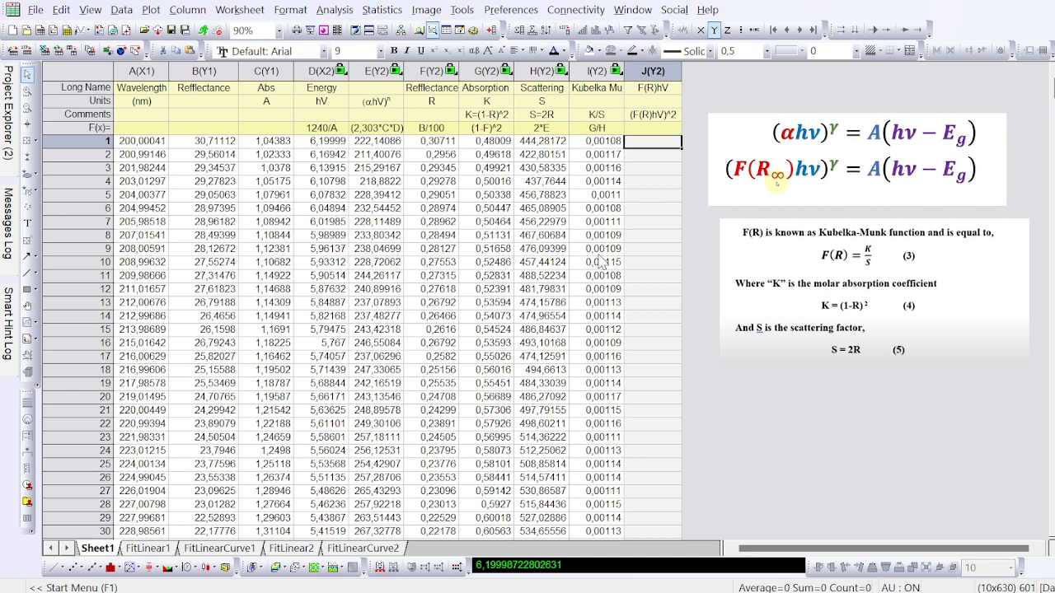
{"action": "type", "text": "(I*D"}
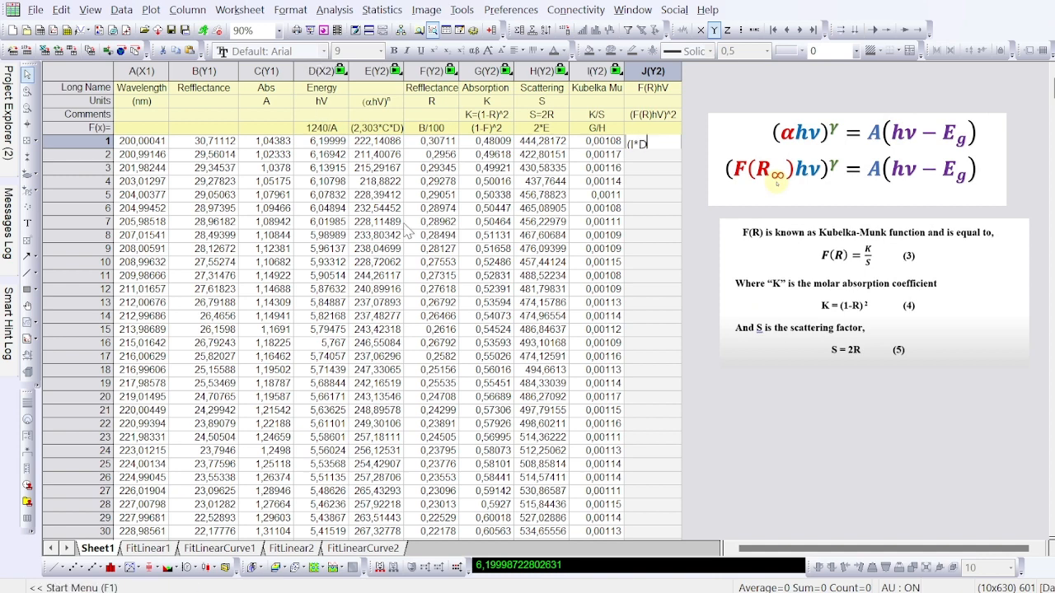
{"action": "type", "text": ")^2"}
{"action": "key", "text": "Return"}
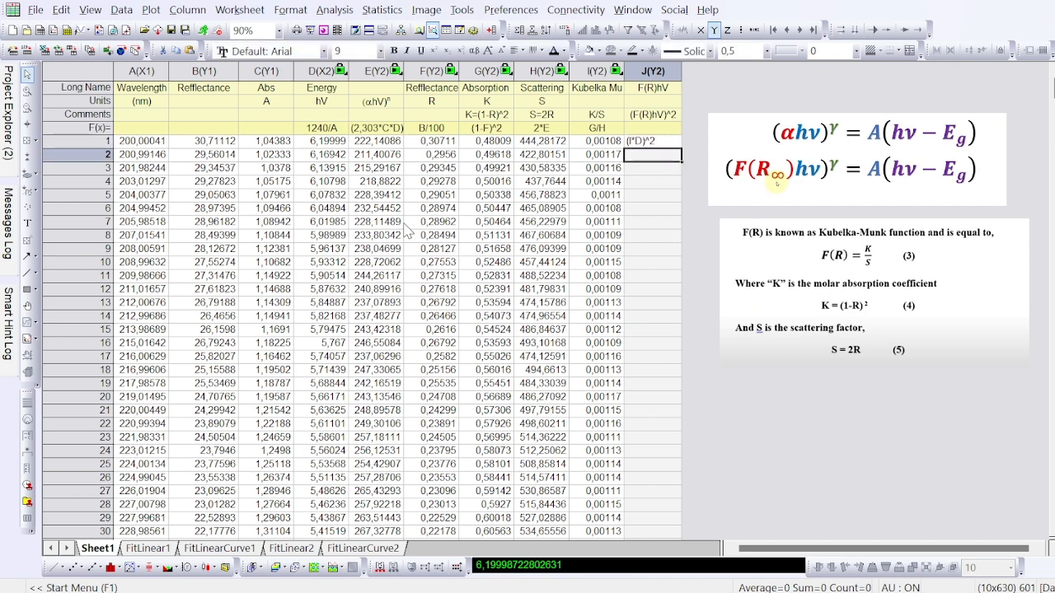
Set the column formula of the F(R)hV column J to (I*D)^2.
{"action": "left_click", "coordinate": [648, 129]}
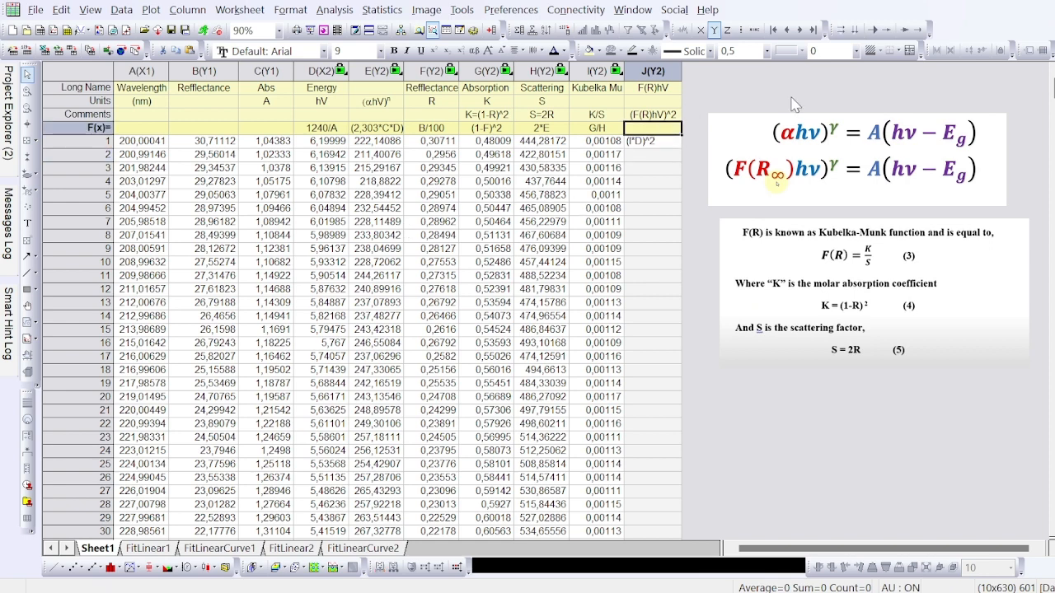
{"action": "type", "text": "("}
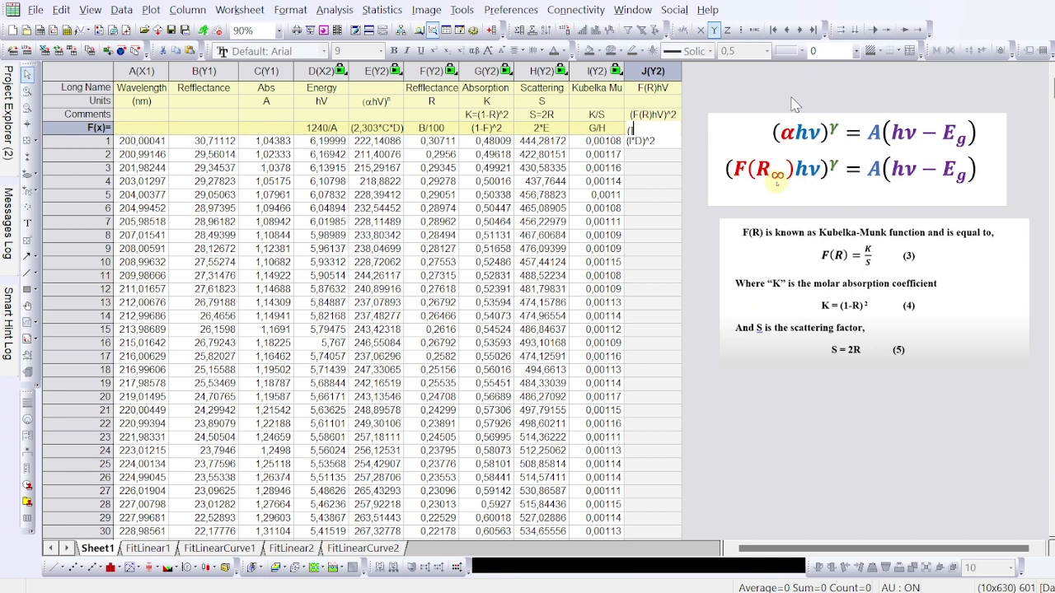
{"action": "type", "text": "I*D"}
{"action": "type", "text": ")^2"}
{"action": "key", "text": "Return"}
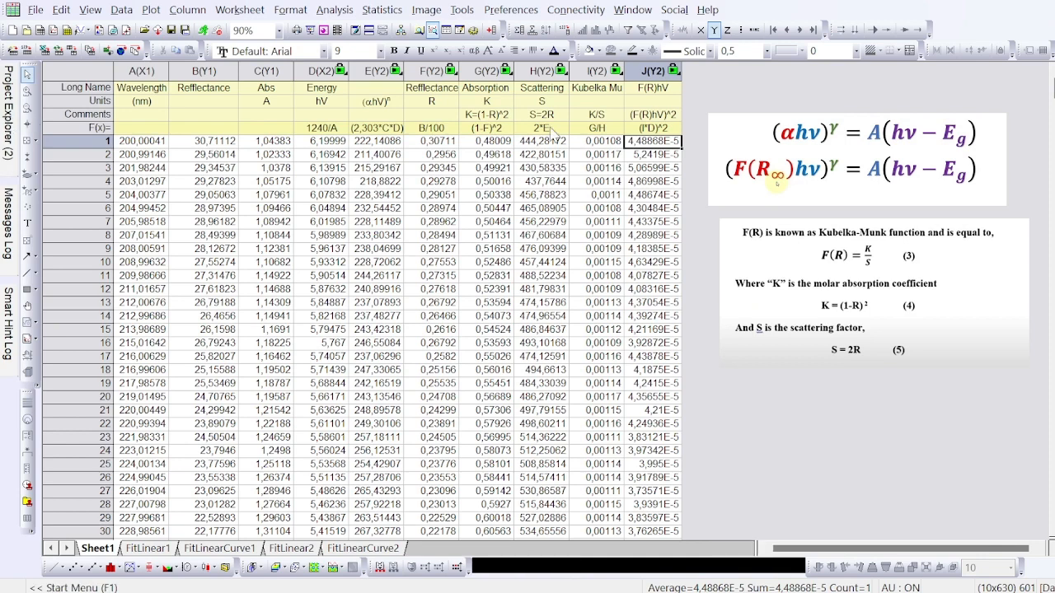
Change the column formula of scattering column H to 2*F.
{"action": "double_click", "coordinate": [547, 128]}
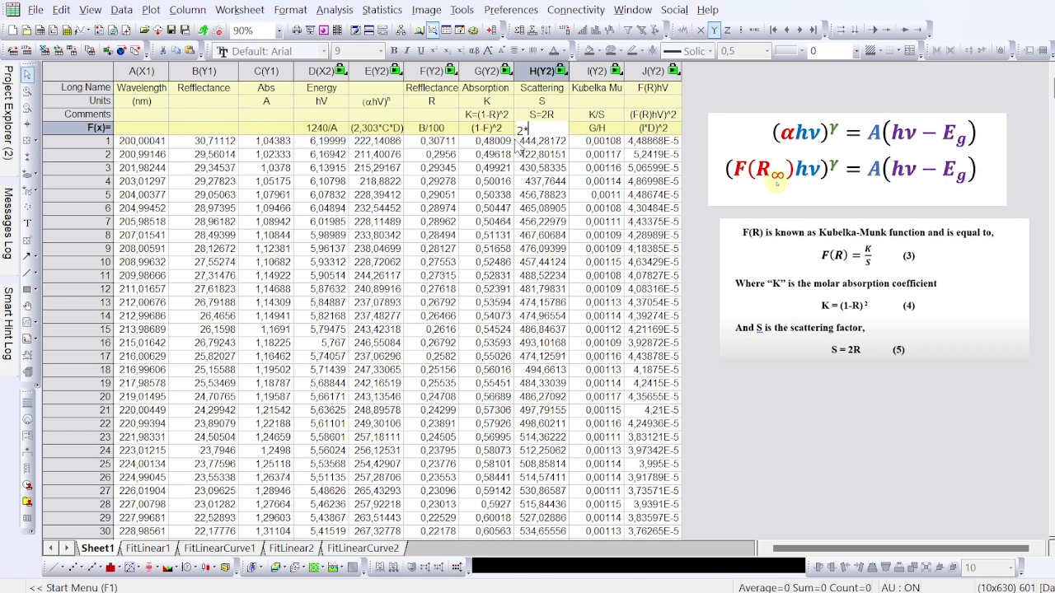
{"action": "type", "text": "F"}
{"action": "key", "text": "Return"}
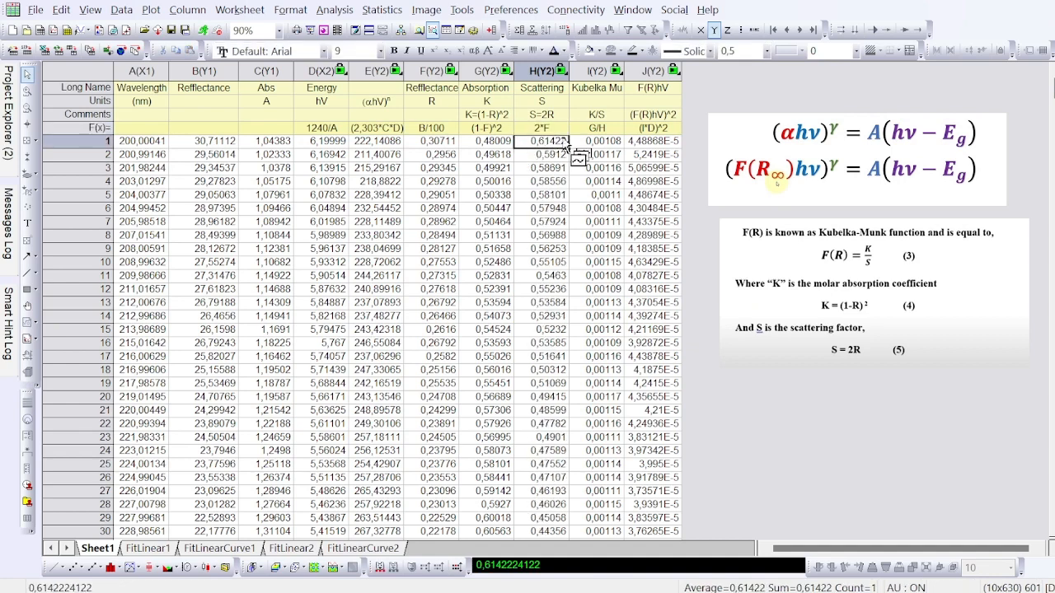
Re-enter the column formula G/H of the Kubelka-Munk column I to recalculate its values.
{"action": "left_click", "coordinate": [618, 130]}
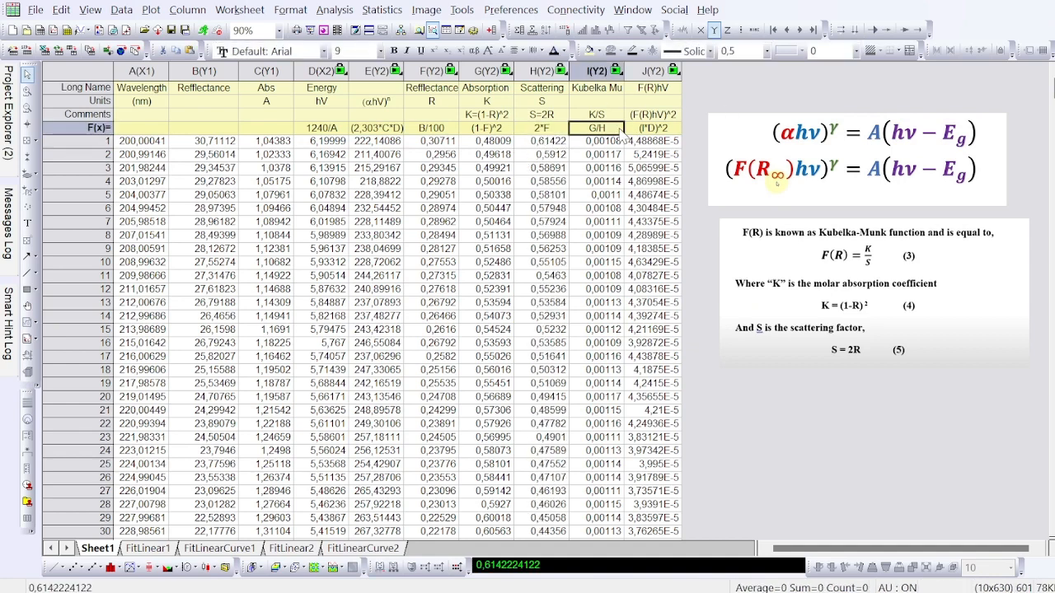
{"action": "left_click", "coordinate": [615, 129]}
{"action": "key", "text": "Return"}
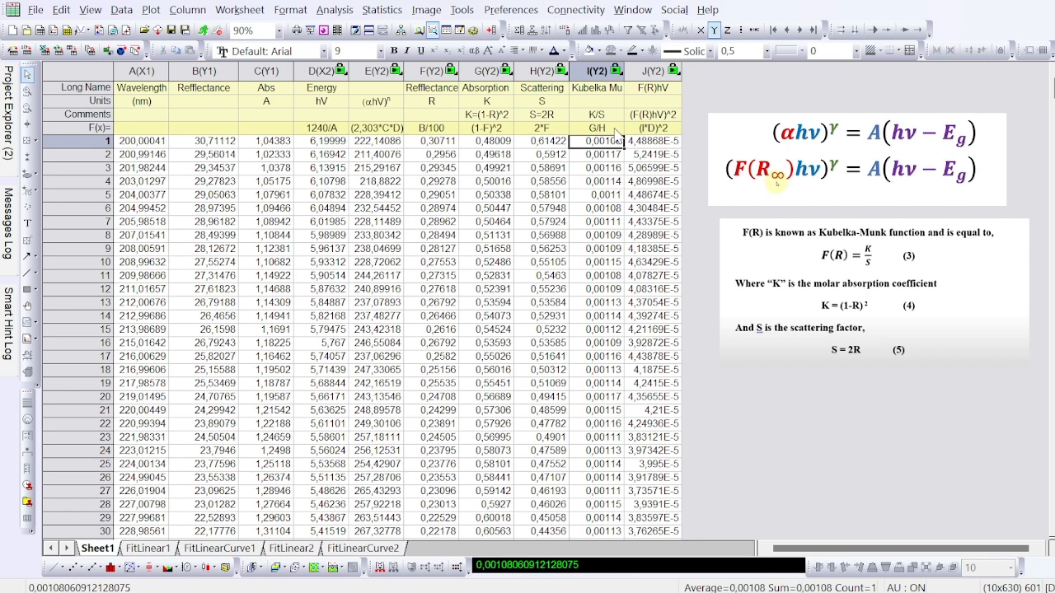
{"action": "left_click", "coordinate": [611, 127]}
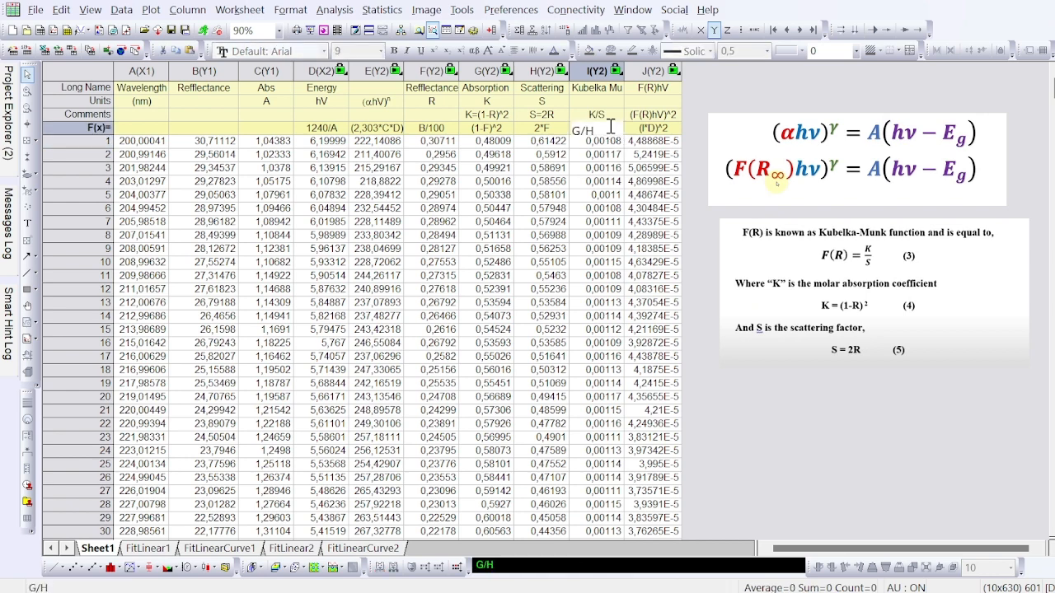
{"action": "key", "text": "BackSpace"}
{"action": "key", "text": "BackSpace"}
{"action": "type", "text": "/H"}
{"action": "key", "text": "Return"}
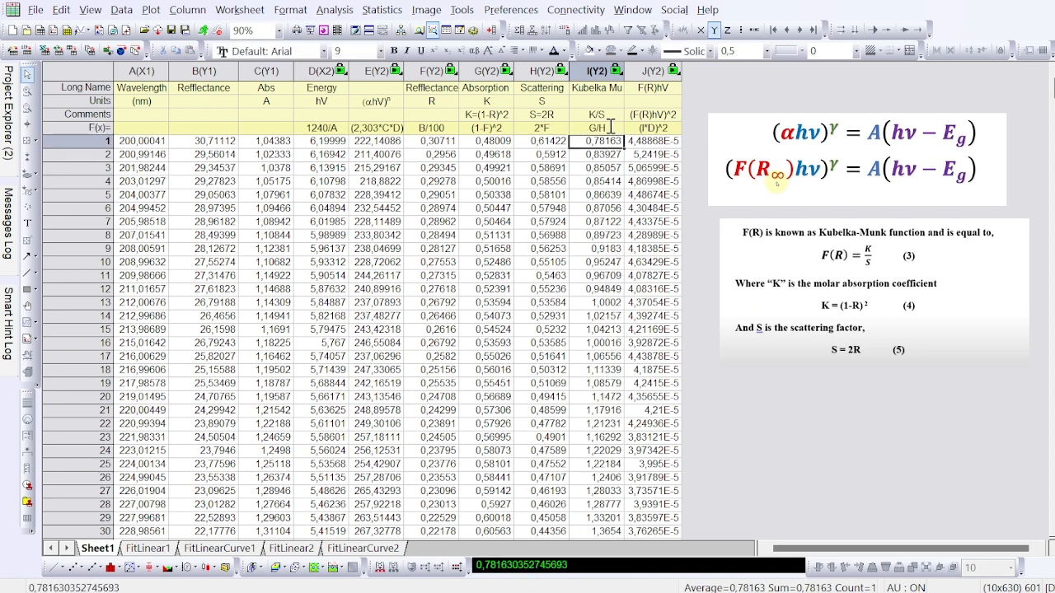
Re-apply the column formula (I*D)^2 of the F(R)hV column J to recalculate its values.
{"action": "left_click", "coordinate": [653, 130]}
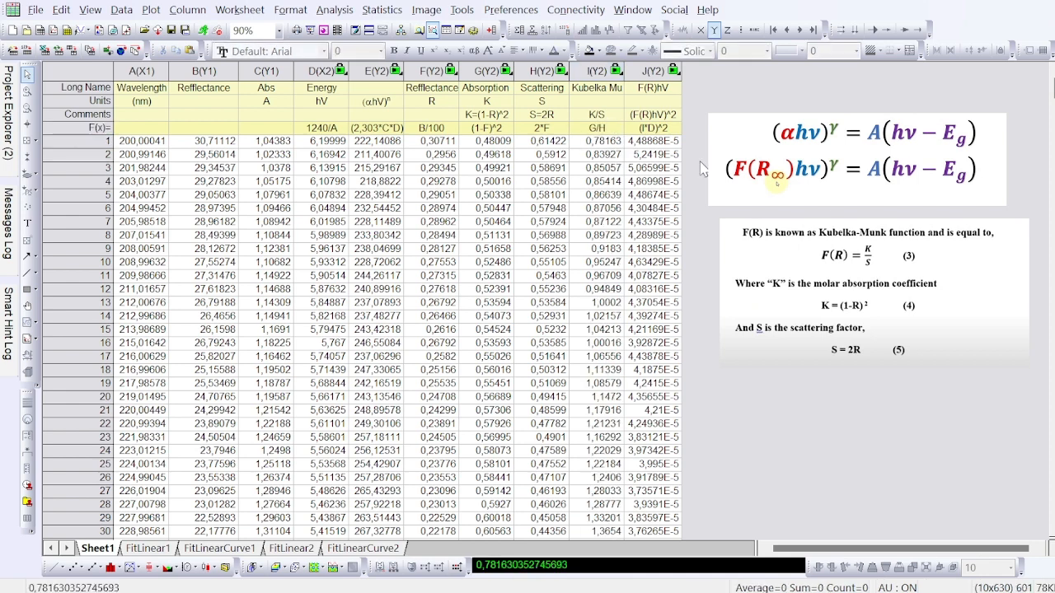
{"action": "double_click", "coordinate": [653, 130]}
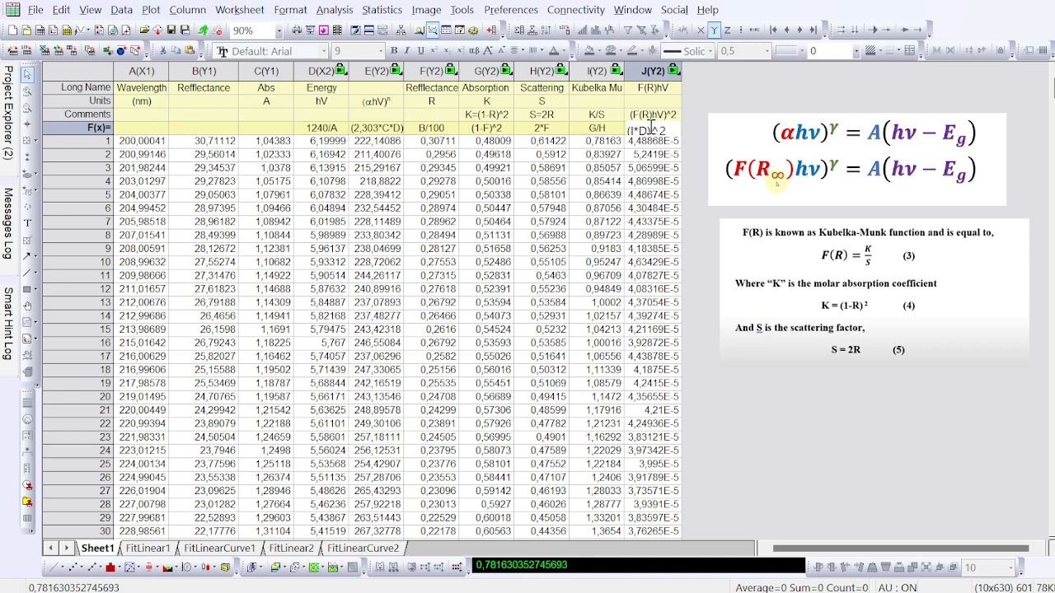
{"action": "key", "text": "Return"}
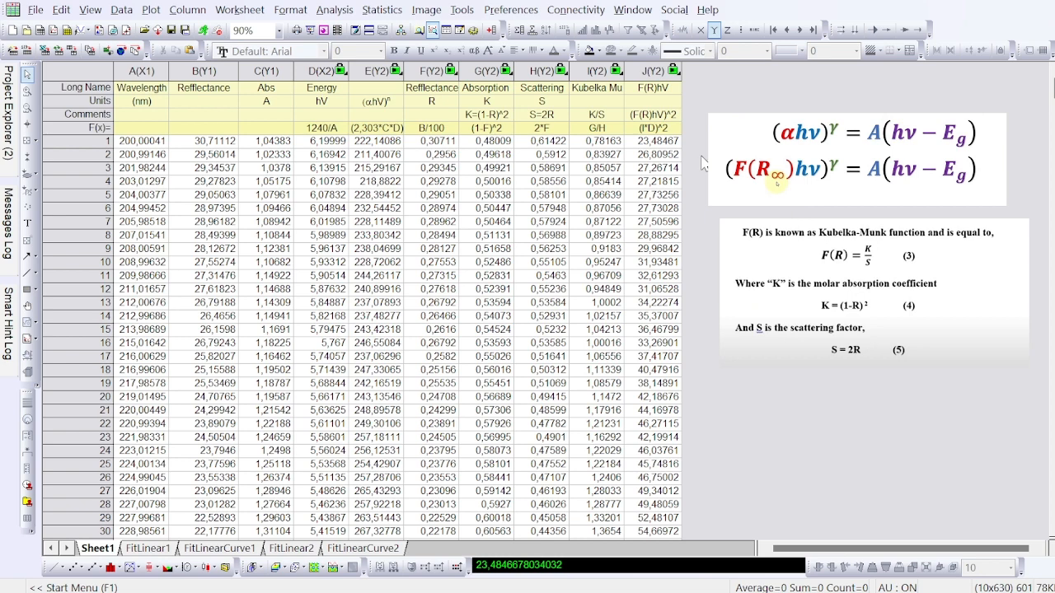
{"action": "left_click", "coordinate": [648, 69]}
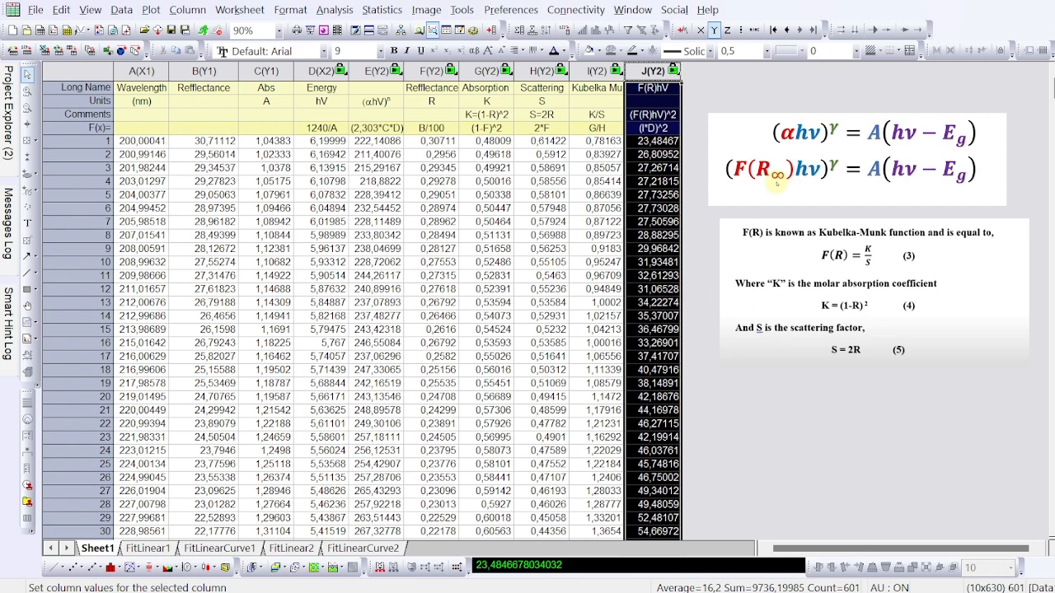
{"action": "left_click", "coordinate": [776, 183]}
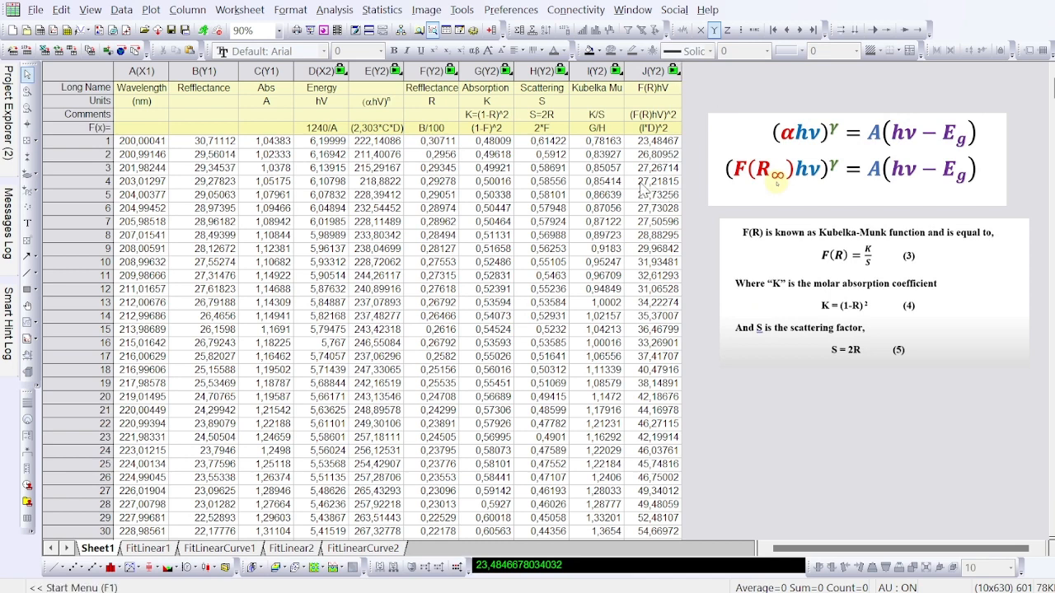
{"action": "left_click", "coordinate": [649, 73]}
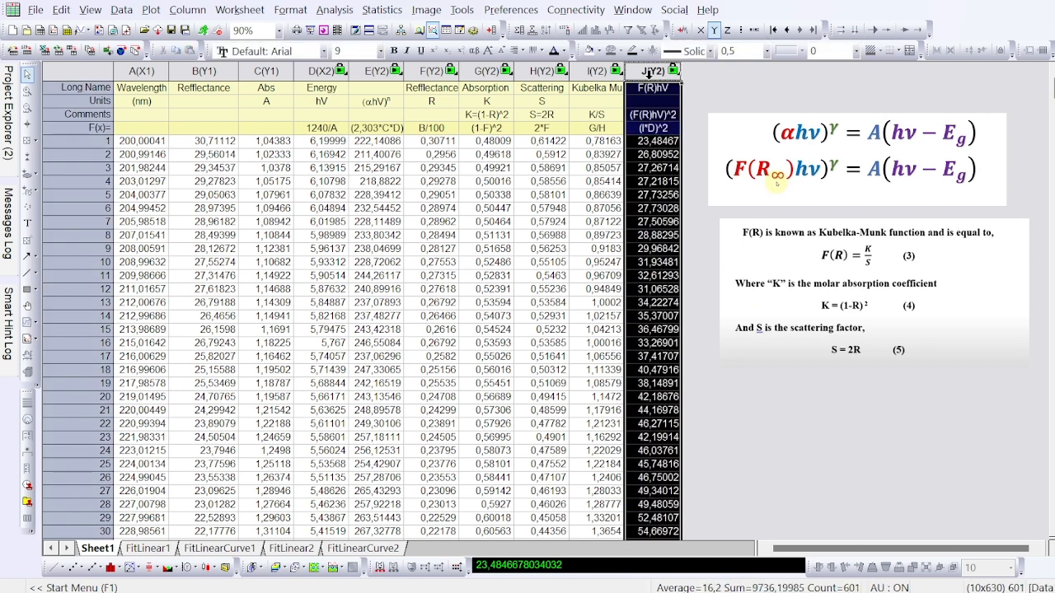
{"action": "left_click", "coordinate": [600, 72]}
{"action": "left_click", "coordinate": [649, 73]}
{"action": "left_click", "coordinate": [596, 72]}
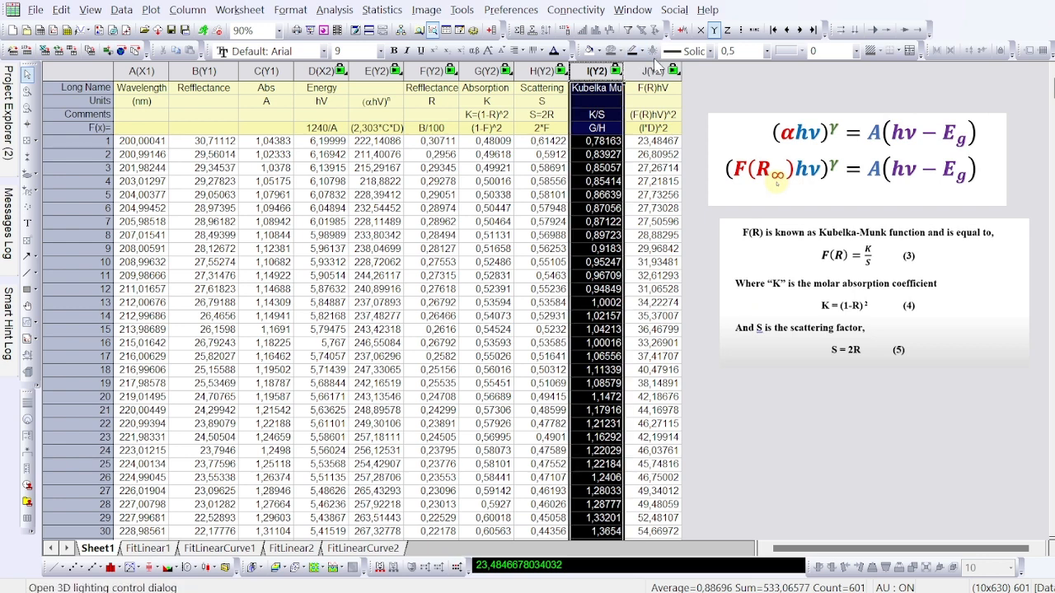
{"action": "left_click", "coordinate": [652, 71]}
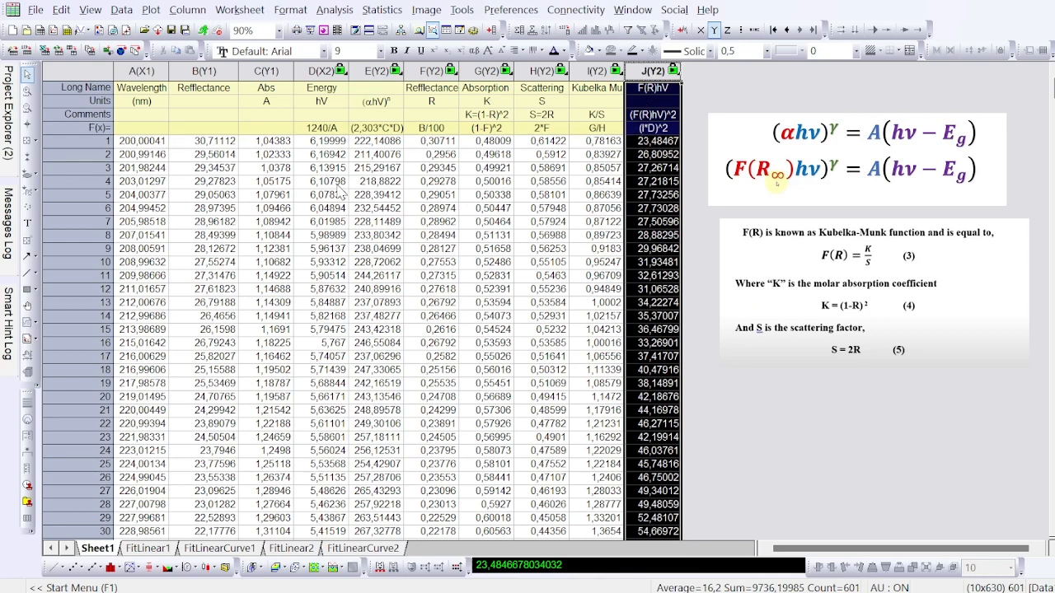
{"action": "left_click", "coordinate": [321, 72]}
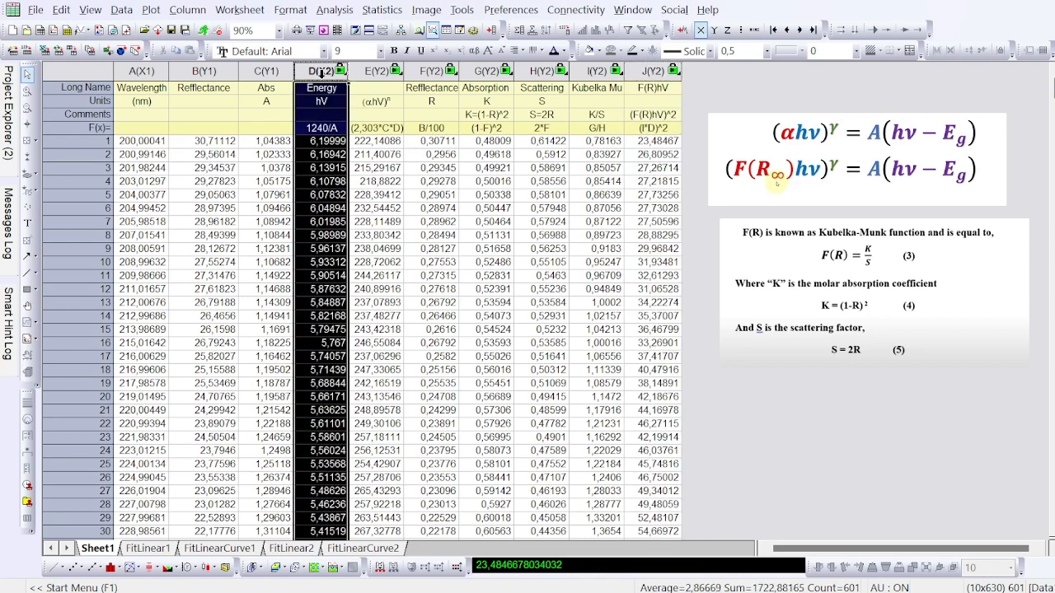
{"action": "left_click", "coordinate": [696, 190]}
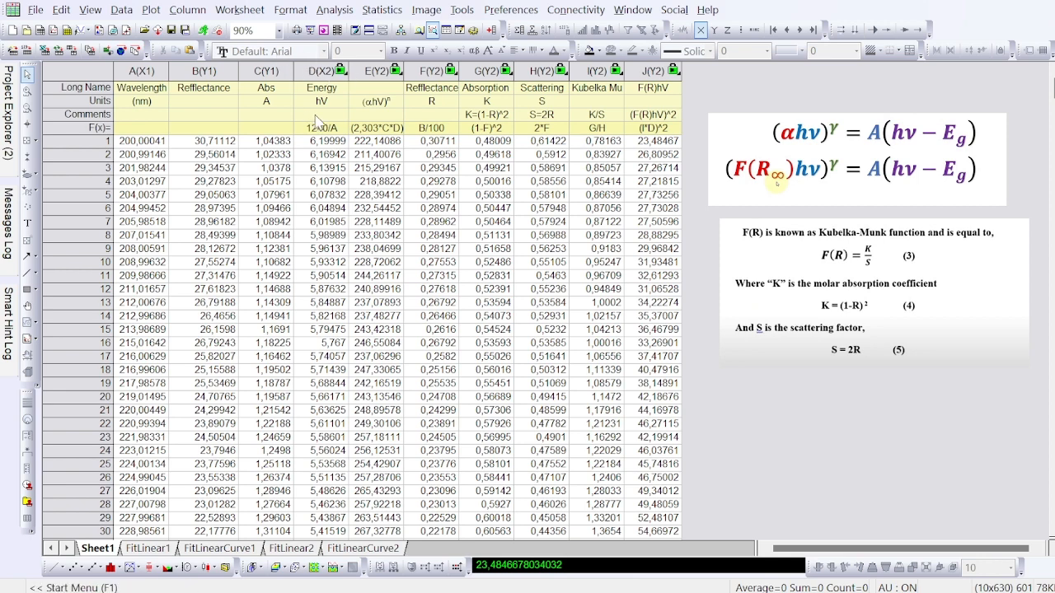
Plot the F(R)hV column J against energy column D as a line graph.
{"action": "left_click", "coordinate": [321, 72]}
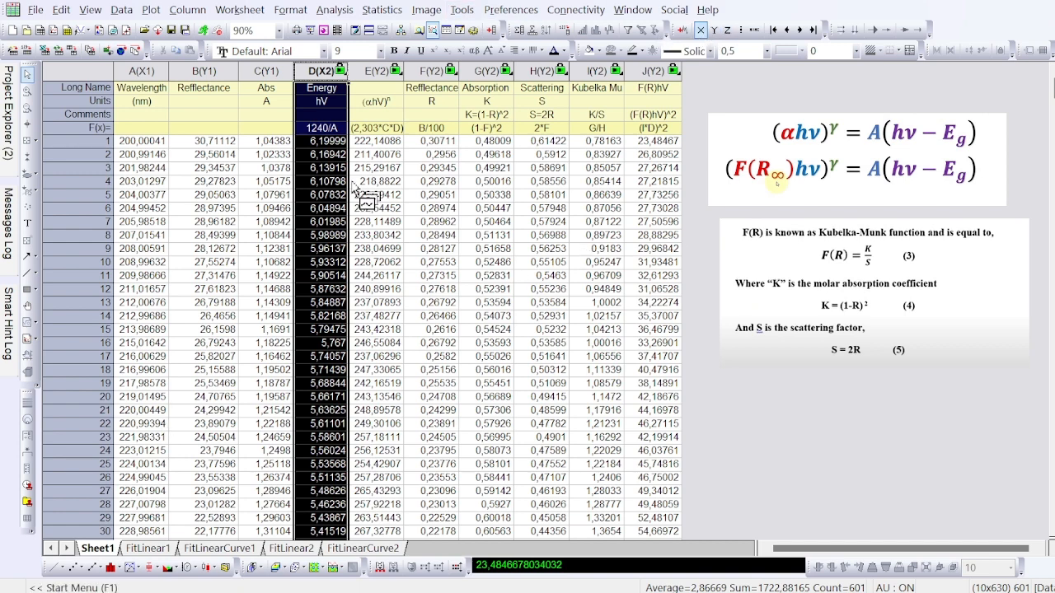
{"action": "left_click", "coordinate": [317, 74]}
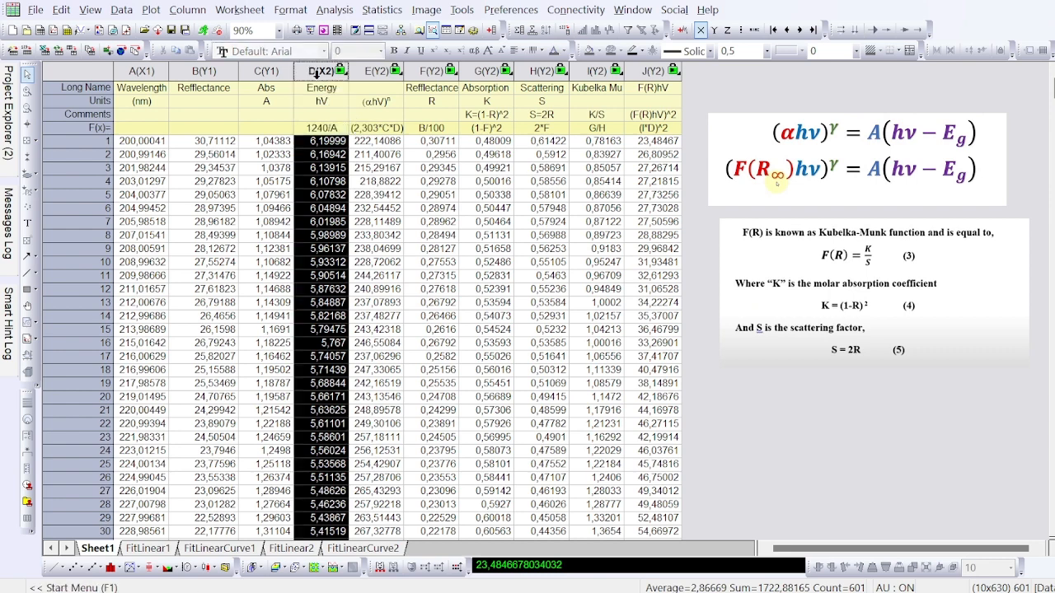
{"action": "left_click", "coordinate": [316, 74]}
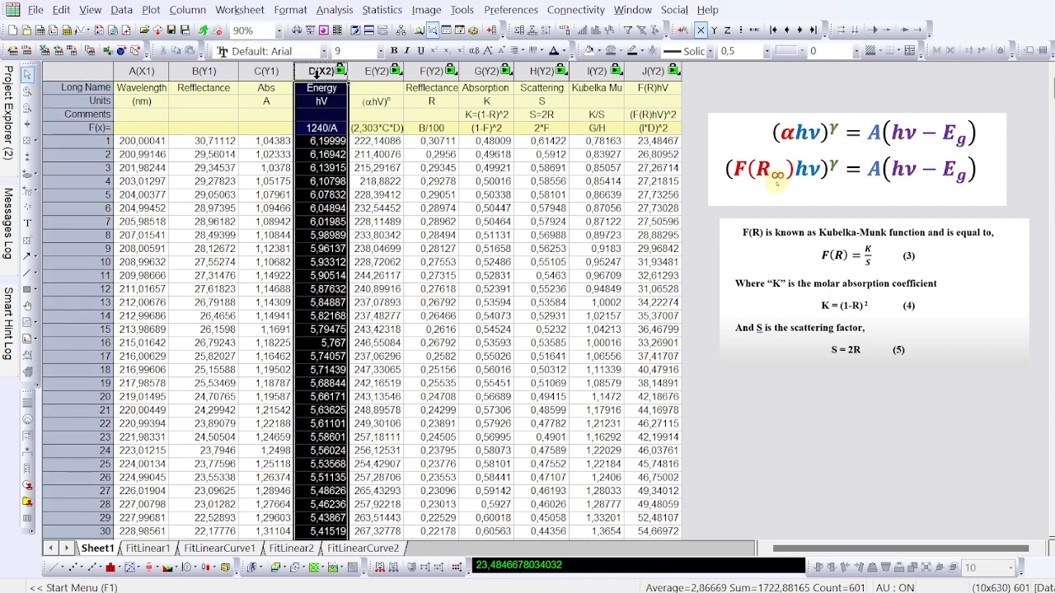
{"action": "left_click", "coordinate": [651, 69], "text": "ctrl"}
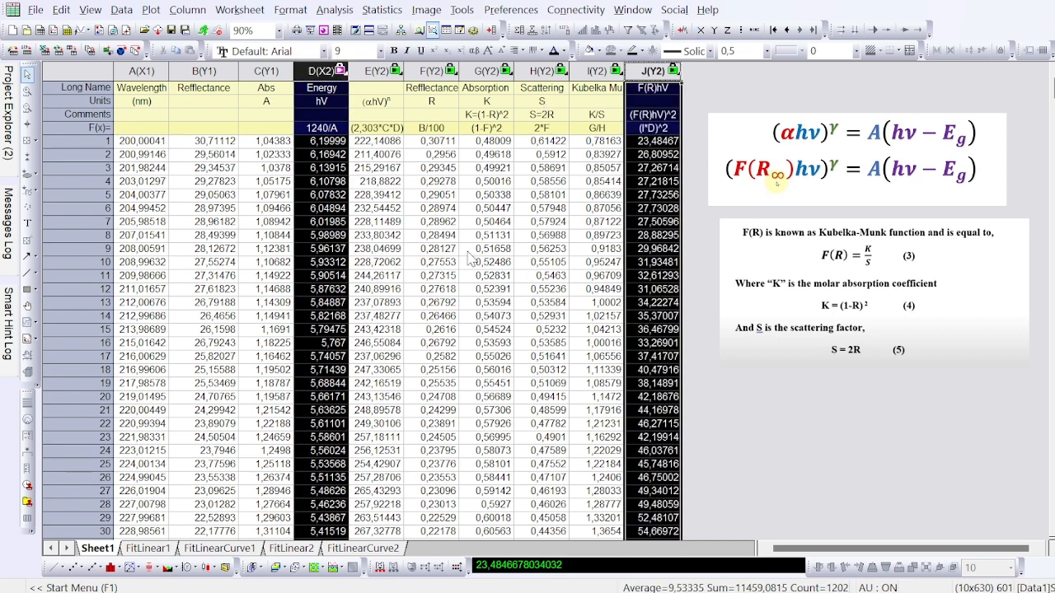
{"action": "left_click", "coordinate": [54, 570]}
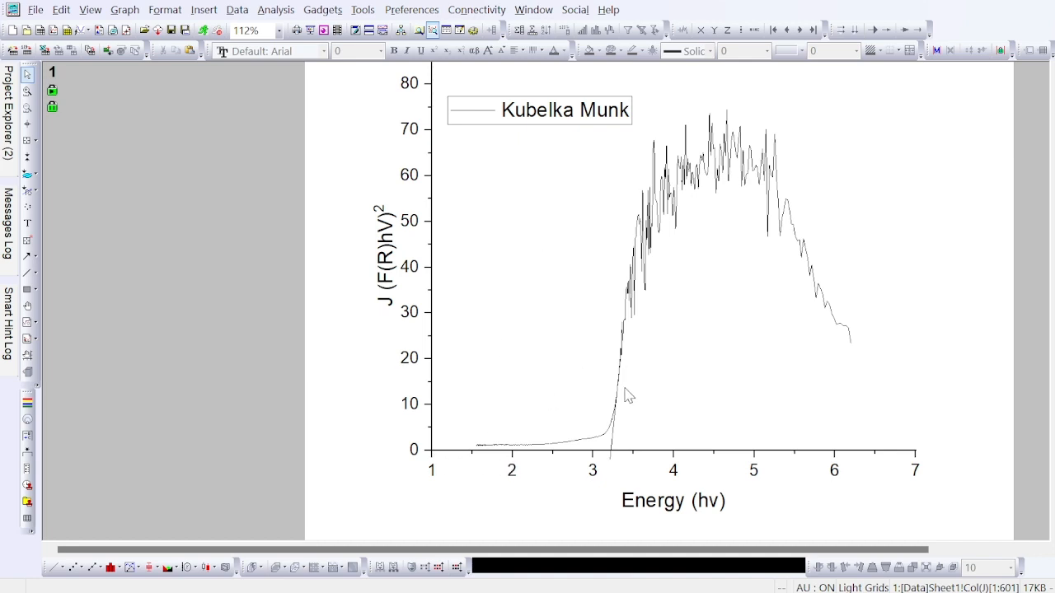
Delete the existing straight line drawn along the steep edge of the Kubelka Munk curve.
{"action": "left_click", "coordinate": [612, 441]}
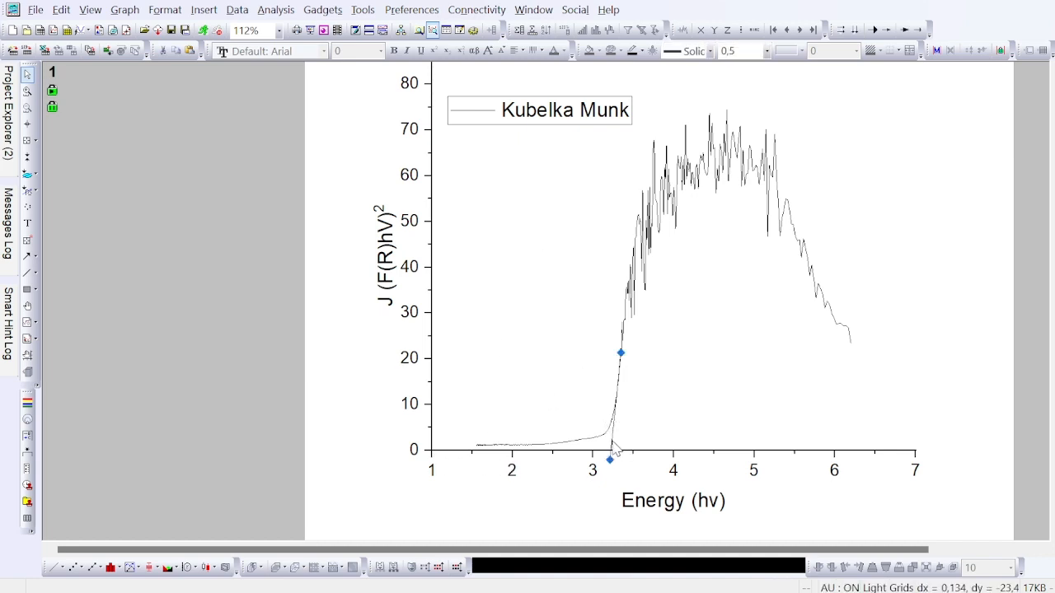
{"action": "key", "text": "Delete"}
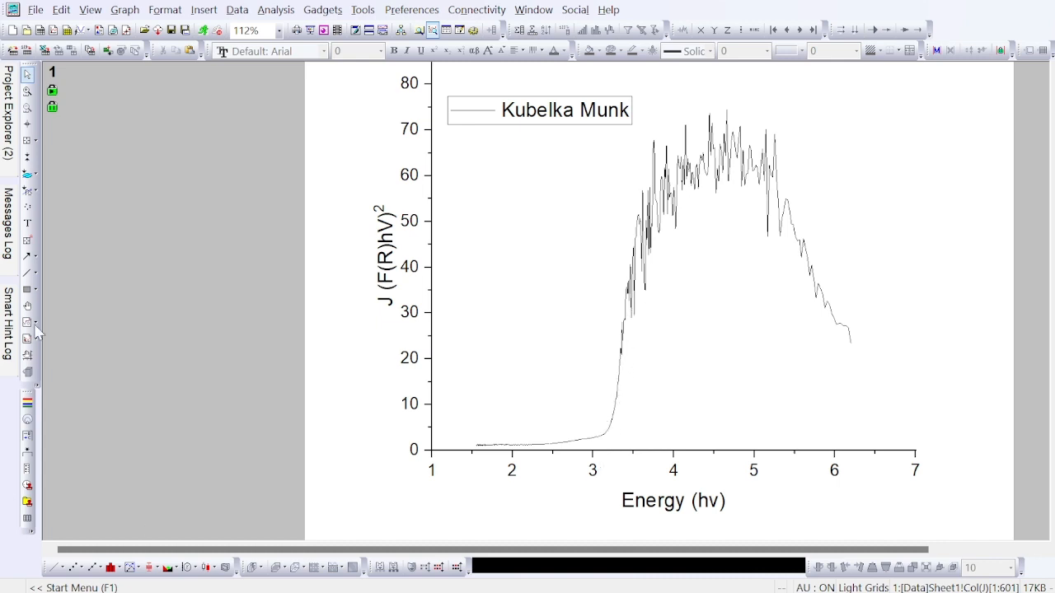
Try a hand-drawn straight line along the curve's steep edge, extended past the energy axis, and delete it.
{"action": "left_click", "coordinate": [28, 273]}
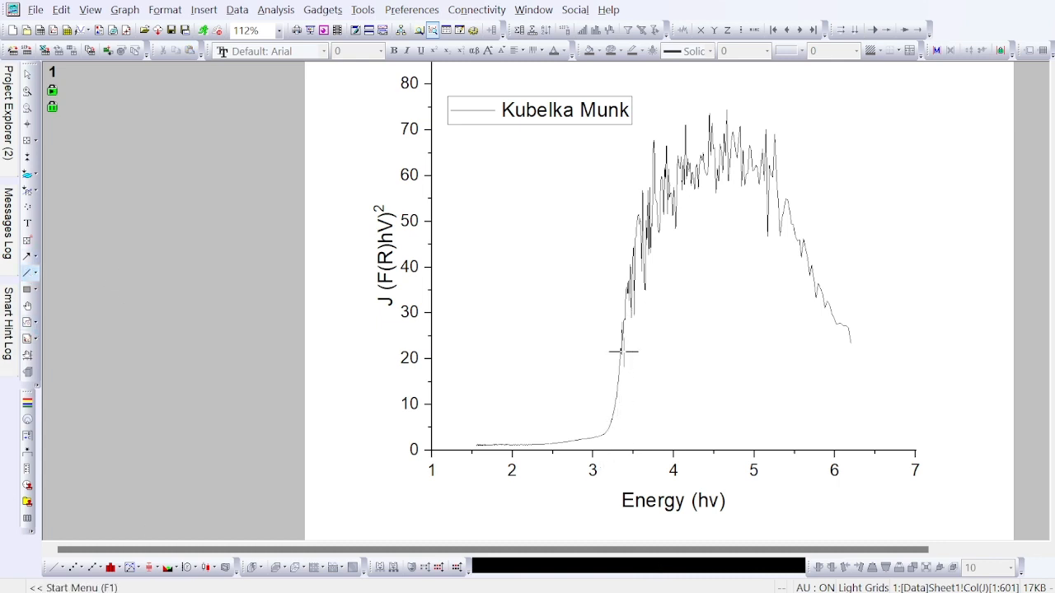
{"action": "left_click_drag", "start_coordinate": [623, 334], "coordinate": [607, 478]}
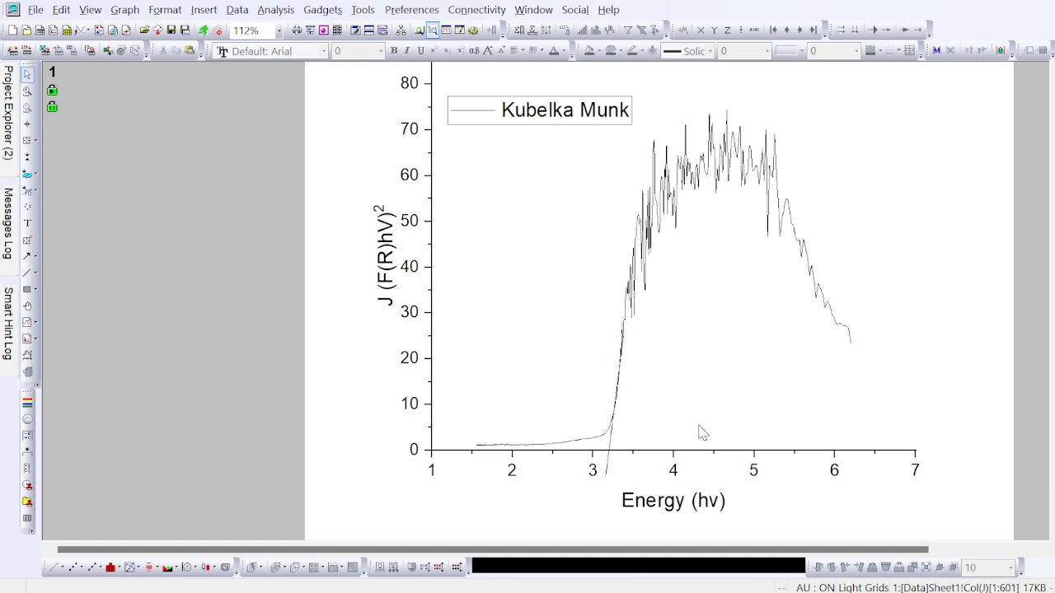
{"action": "left_click", "coordinate": [614, 435]}
{"action": "key", "text": "Delete"}
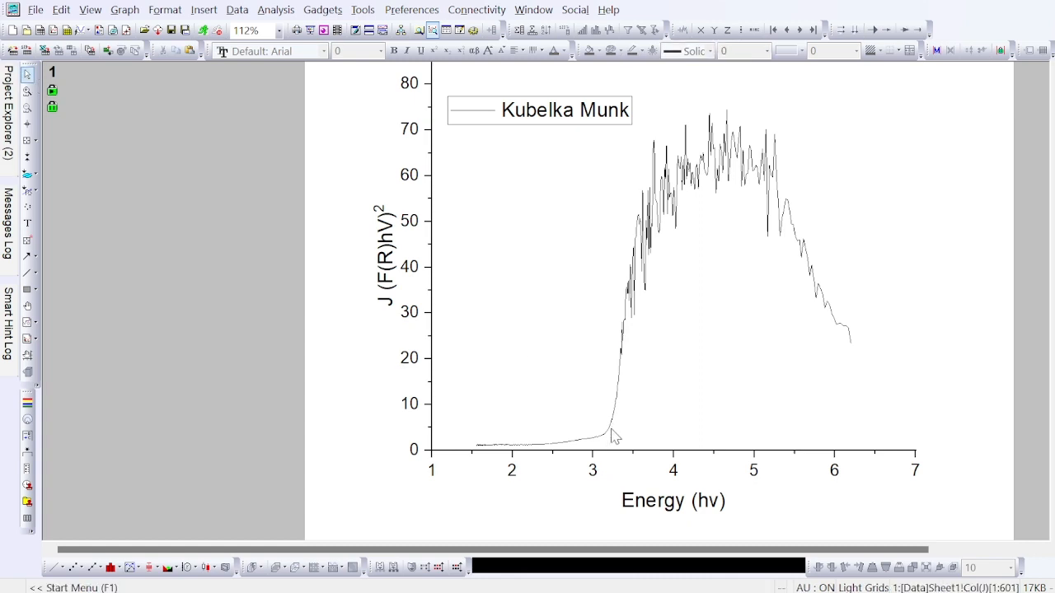
Select the data range covering the curve's steep edge just above 3 hv and add a linear fit reaching the energy axis.
{"action": "left_click", "coordinate": [27, 91]}
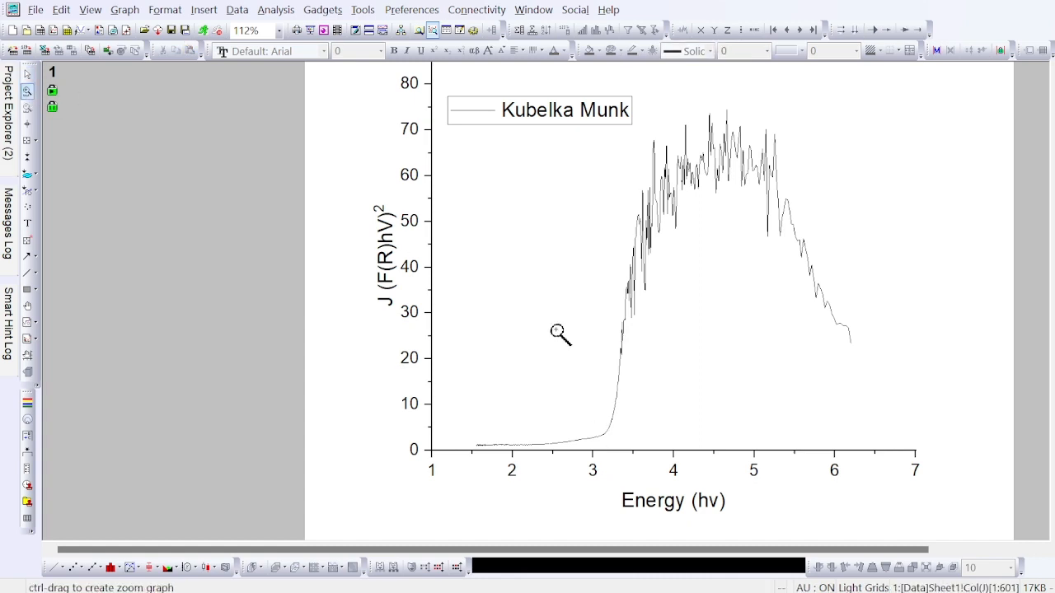
{"action": "left_click_drag", "start_coordinate": [552, 301], "coordinate": [647, 456]}
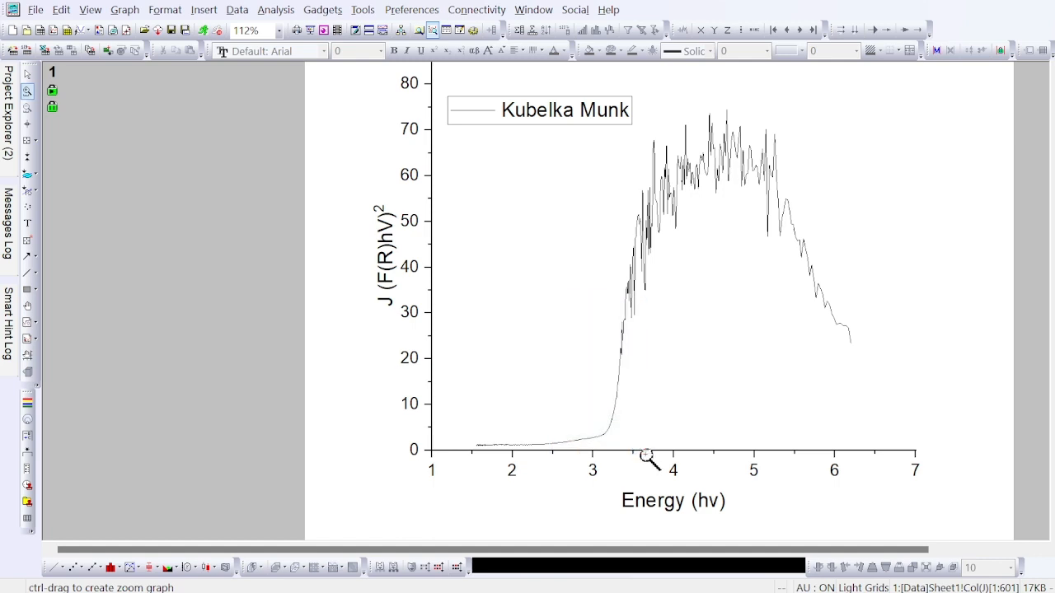
{"action": "left_click", "coordinate": [27, 91]}
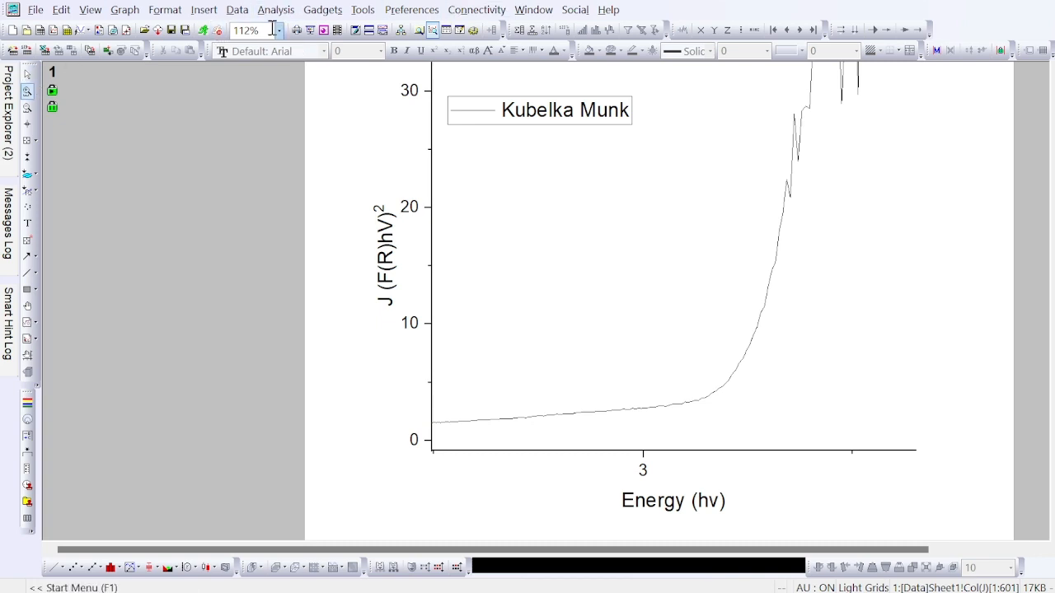
{"action": "left_click", "coordinate": [27, 174]}
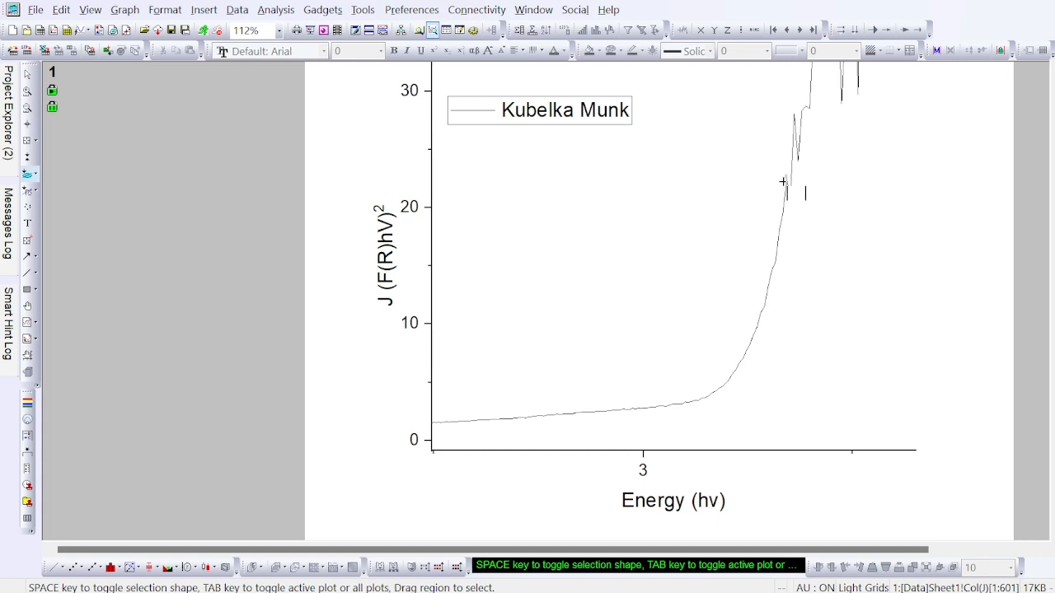
{"action": "left_click_drag", "start_coordinate": [787, 175], "coordinate": [712, 445]}
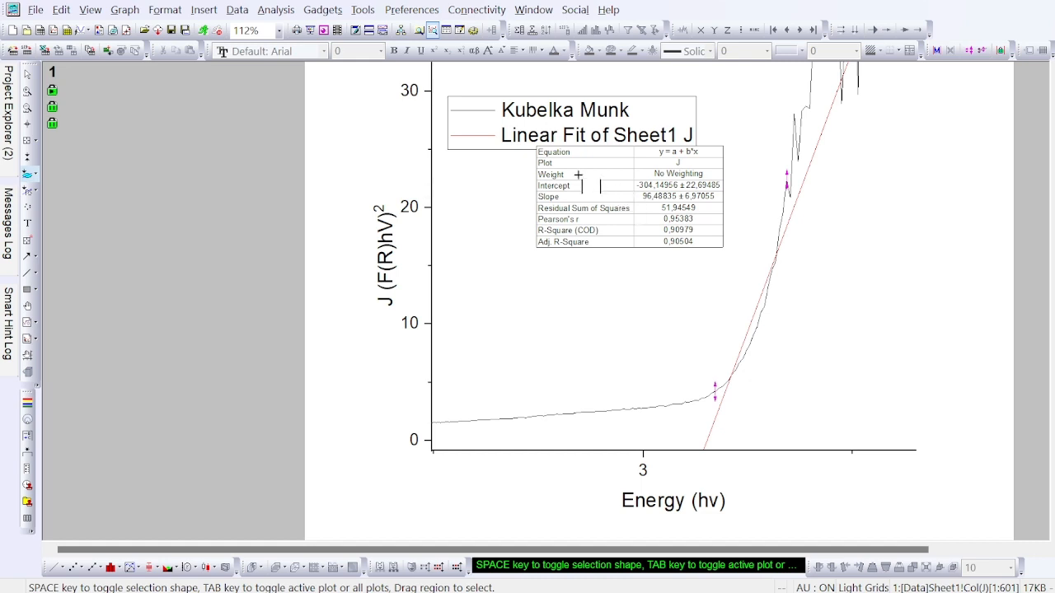
Move the linear fit results table to the empty area below the legend.
{"action": "left_click", "coordinate": [27, 73]}
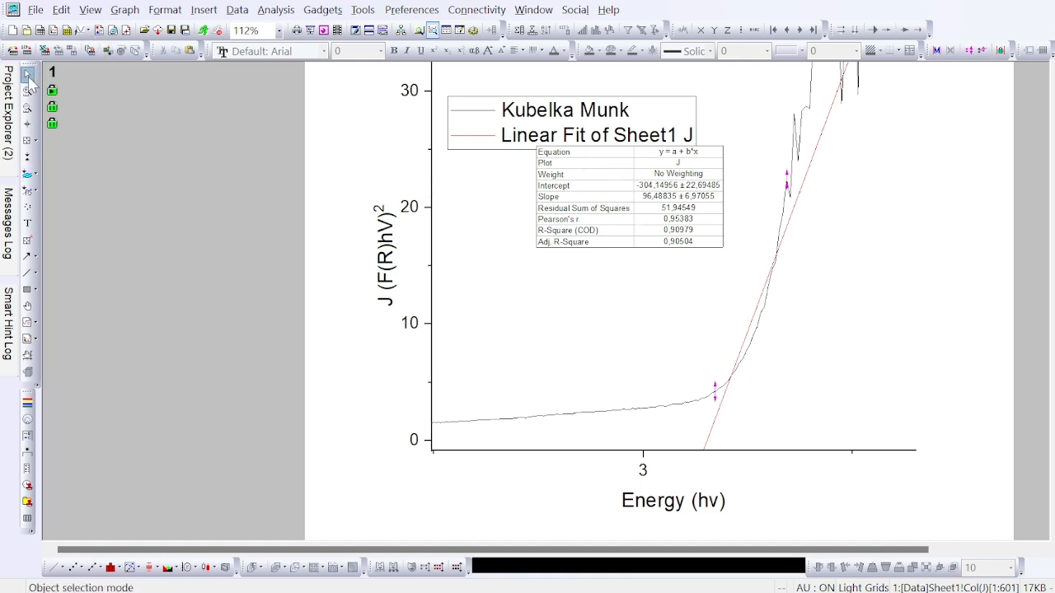
{"action": "left_click_drag", "start_coordinate": [596, 204], "coordinate": [527, 238]}
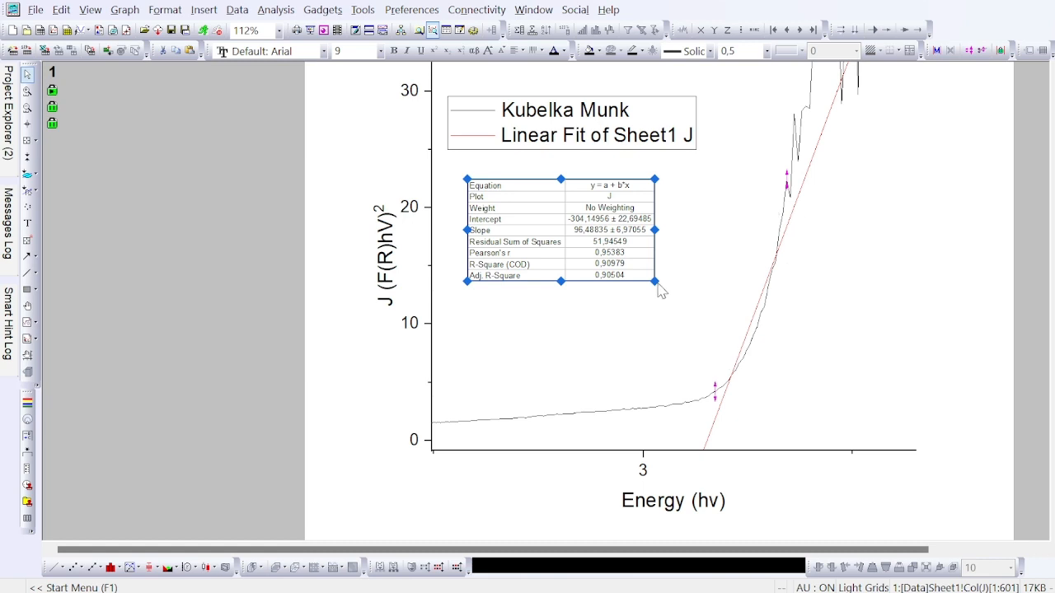
Select the data range markers of the linear fit on the Kubelka Munk curve.
{"action": "left_click", "coordinate": [718, 398]}
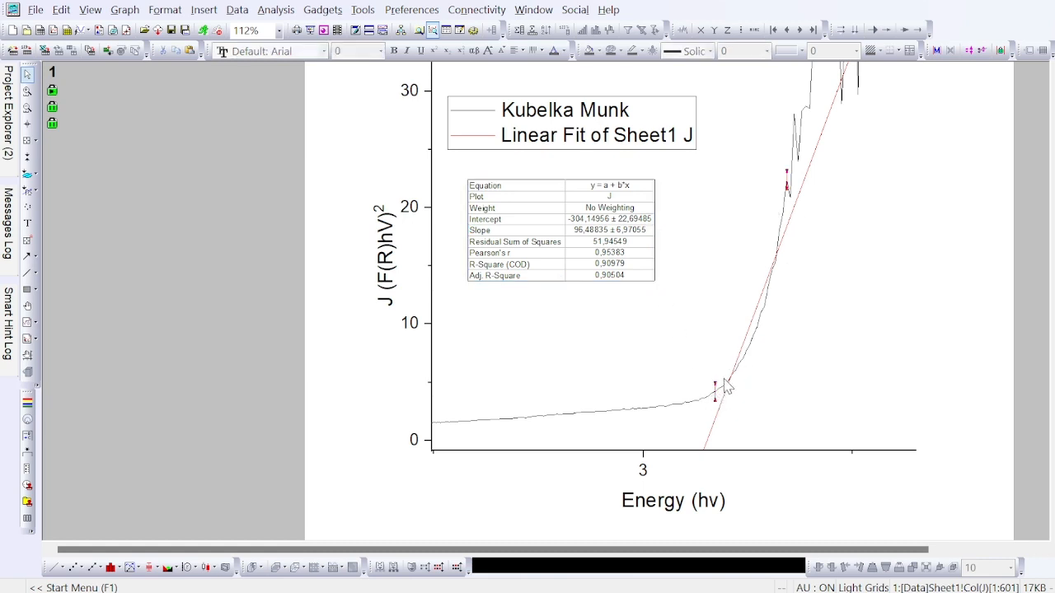